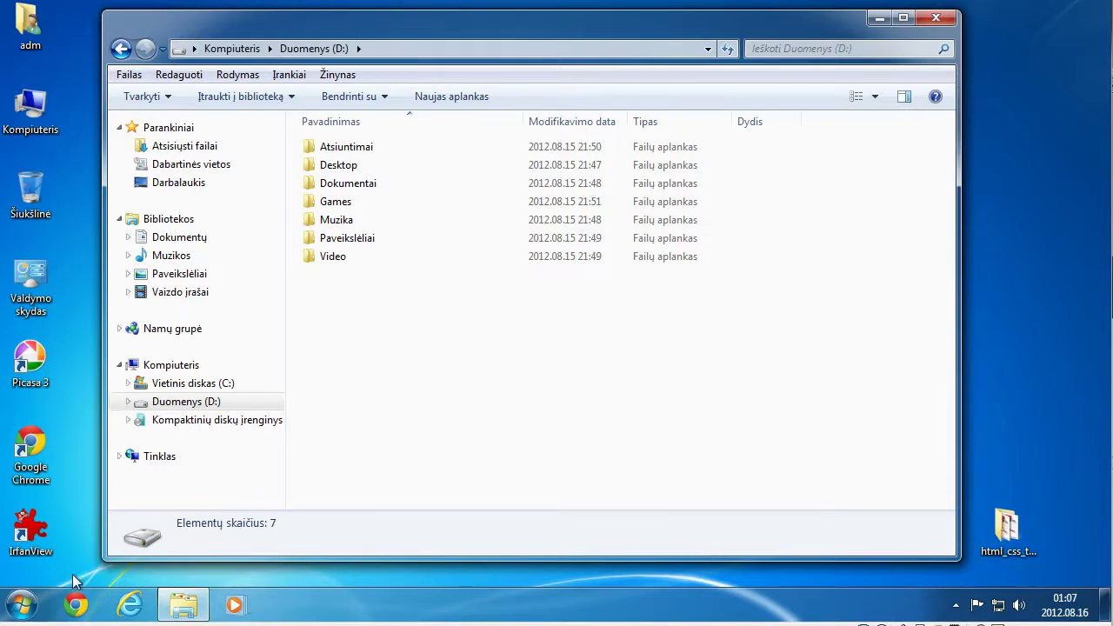
# Step: Close the file window showing the Duomenys (D:) drive and restart the computer
pyautogui.click(23, 607)
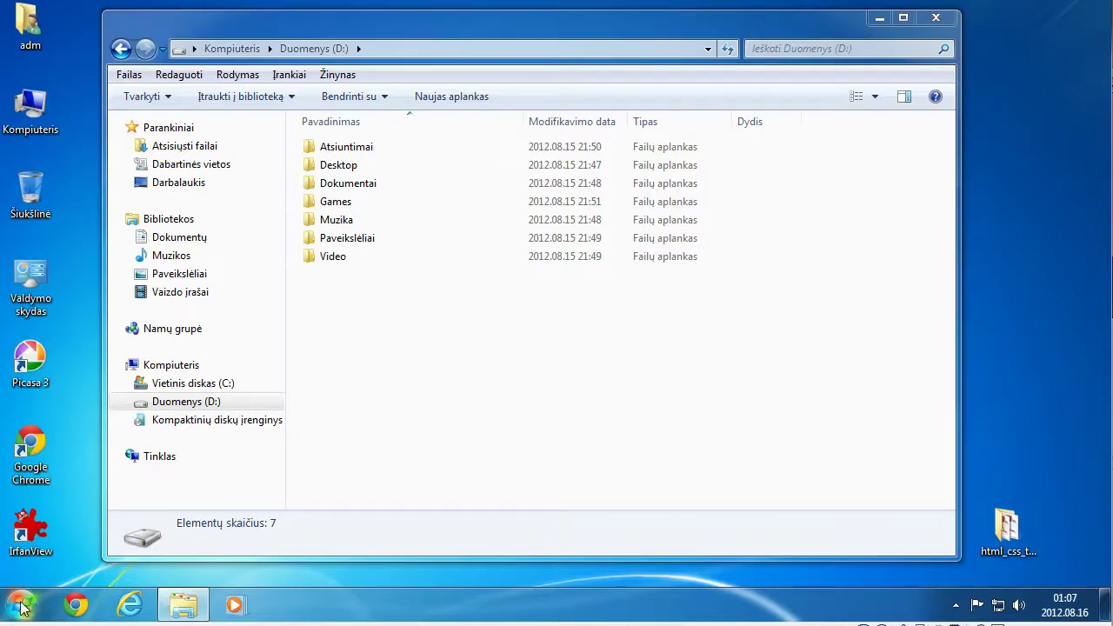
pyautogui.click(936, 21)
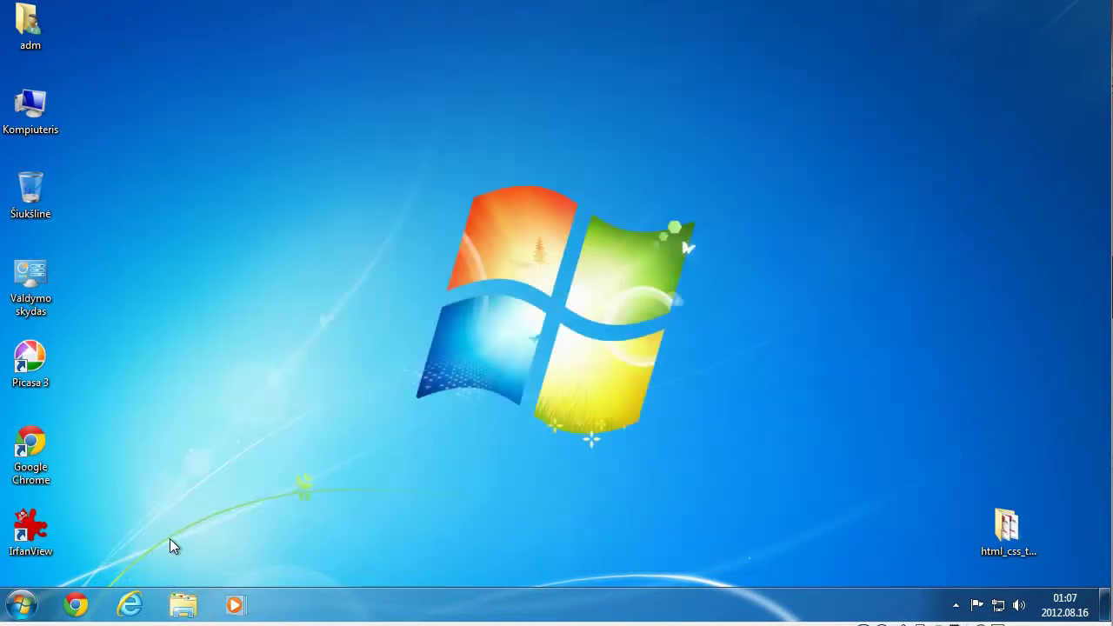
pyautogui.click(22, 607)
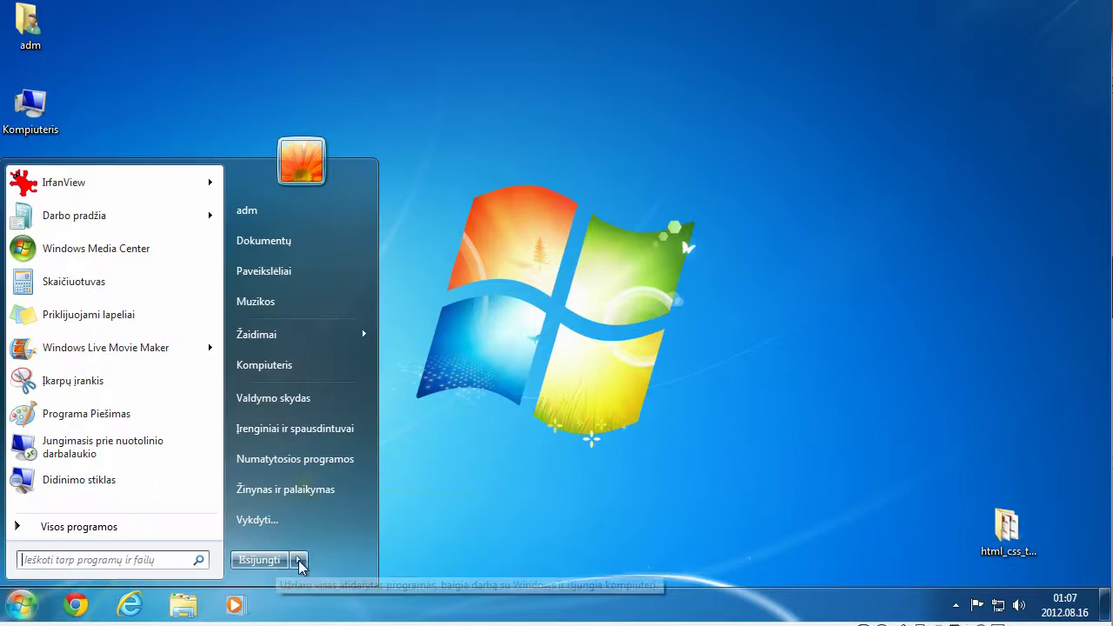
pyautogui.click(299, 564)
pyautogui.click(347, 541)
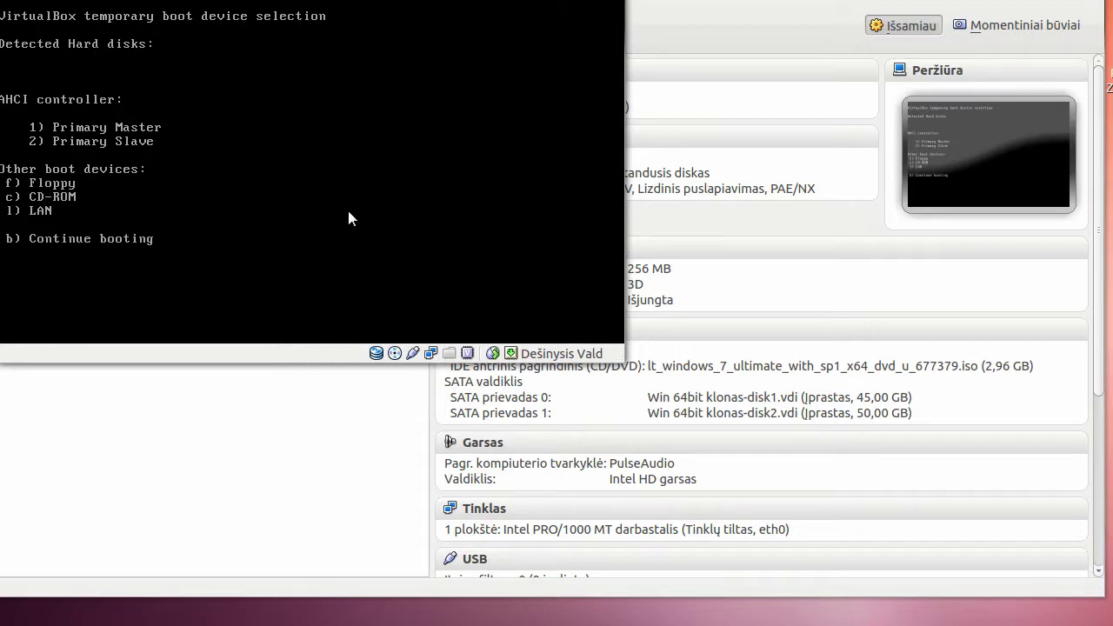
# Step: Boot the virtual machine from the CD-ROM and start the Windows 7 installation with the Lithuanian language, format and keyboard settings
pyautogui.press('c')
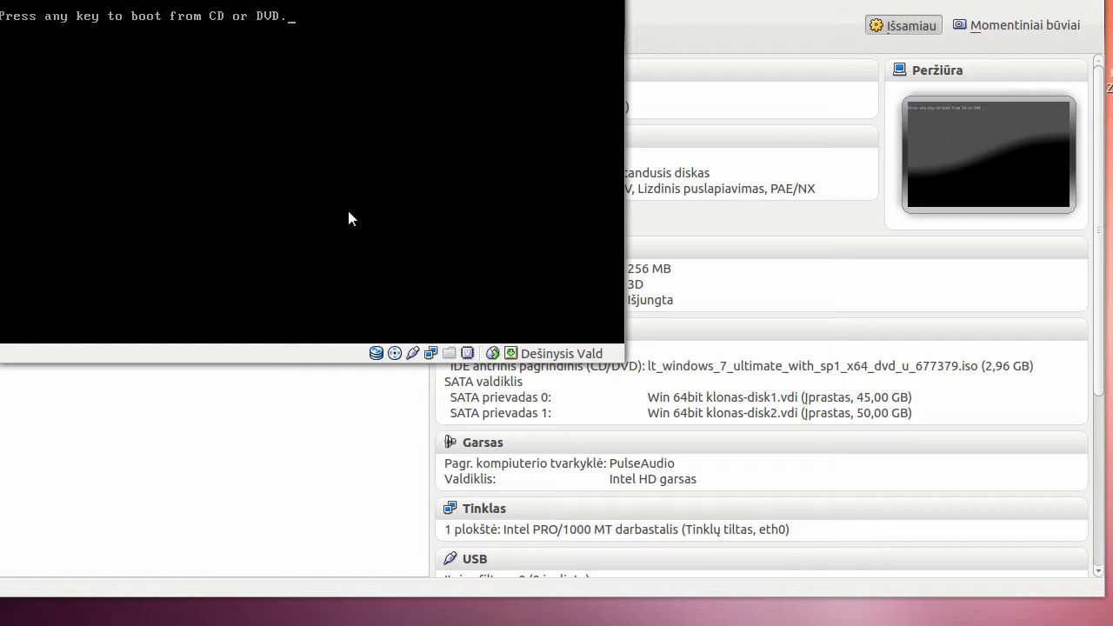
pyautogui.press('Return')
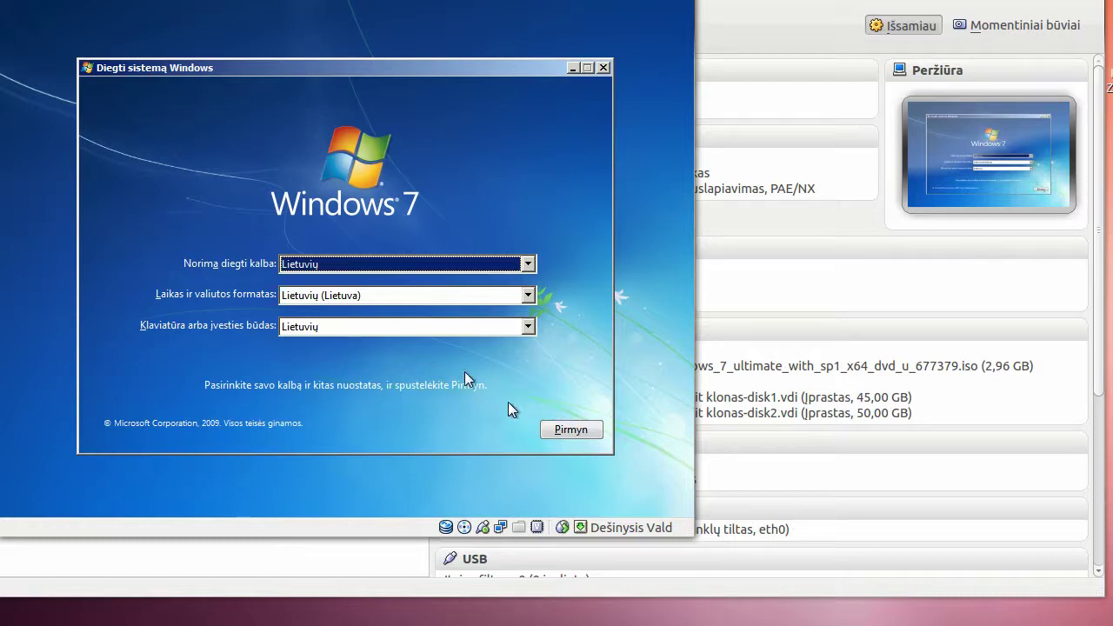
pyautogui.click(572, 432)
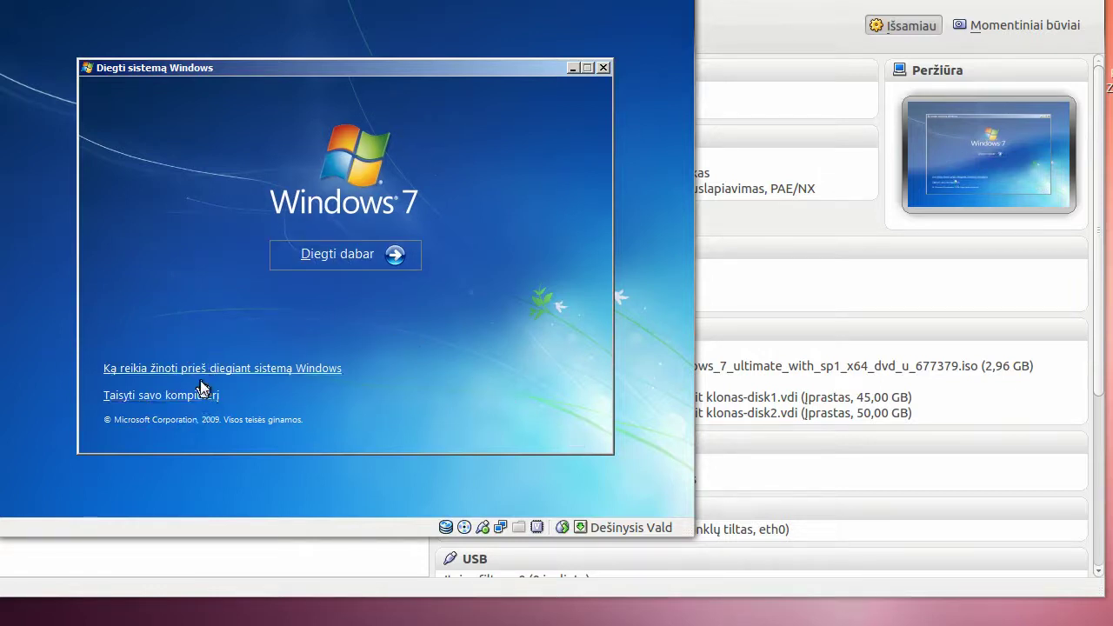
pyautogui.click(360, 256)
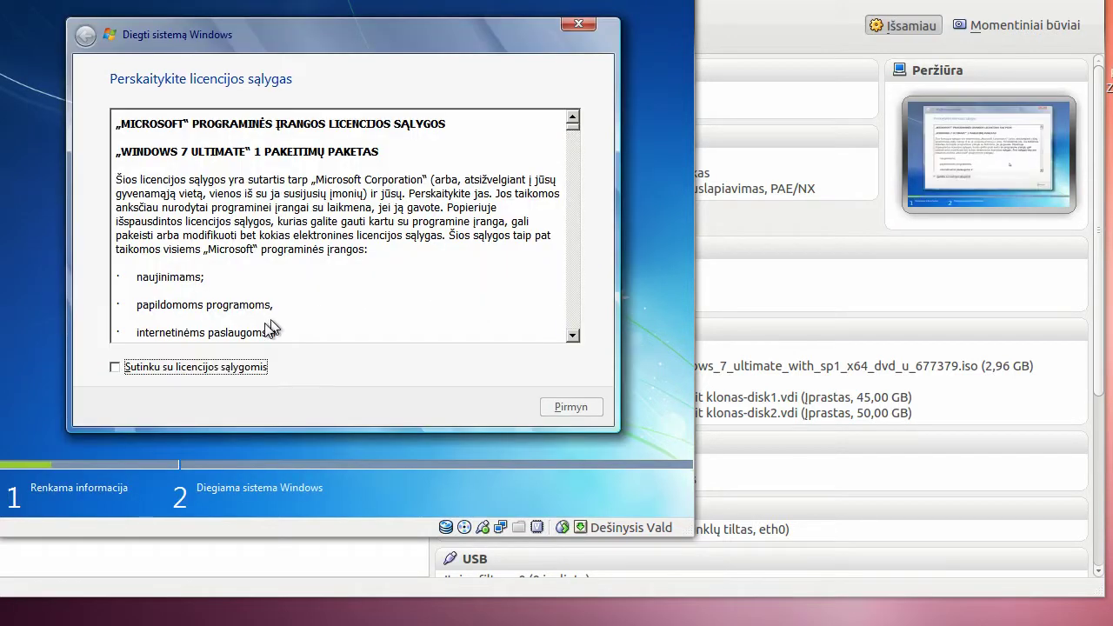
# Step: Accept the licence terms and choose the custom installation type (Pasirinktinis)
pyautogui.moveTo(571, 137); pyautogui.dragTo(577, 332)
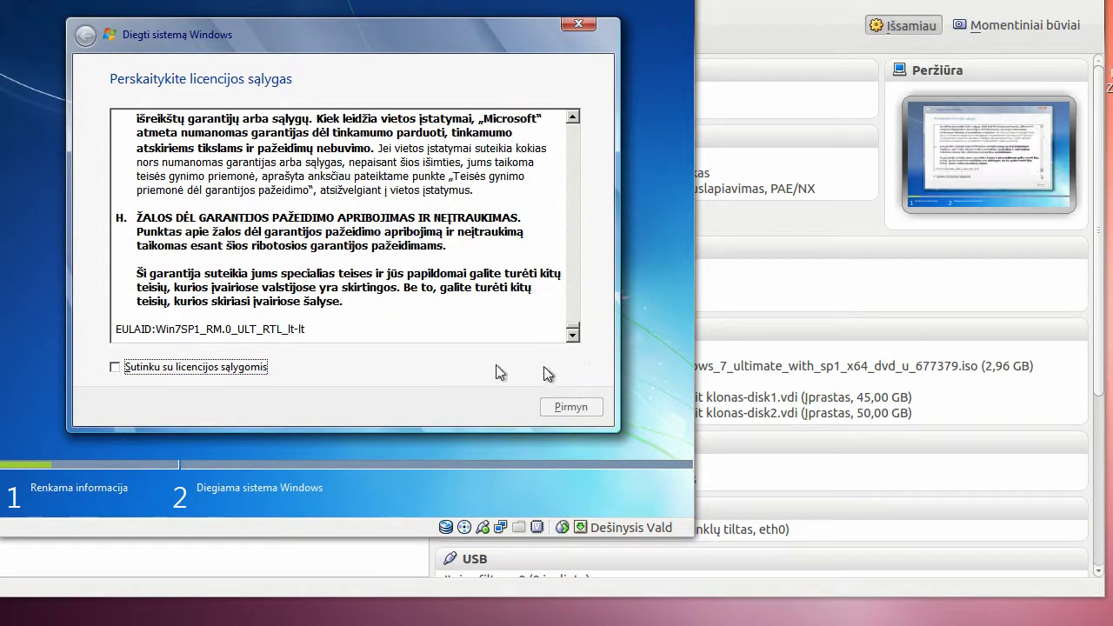
pyautogui.click(184, 369)
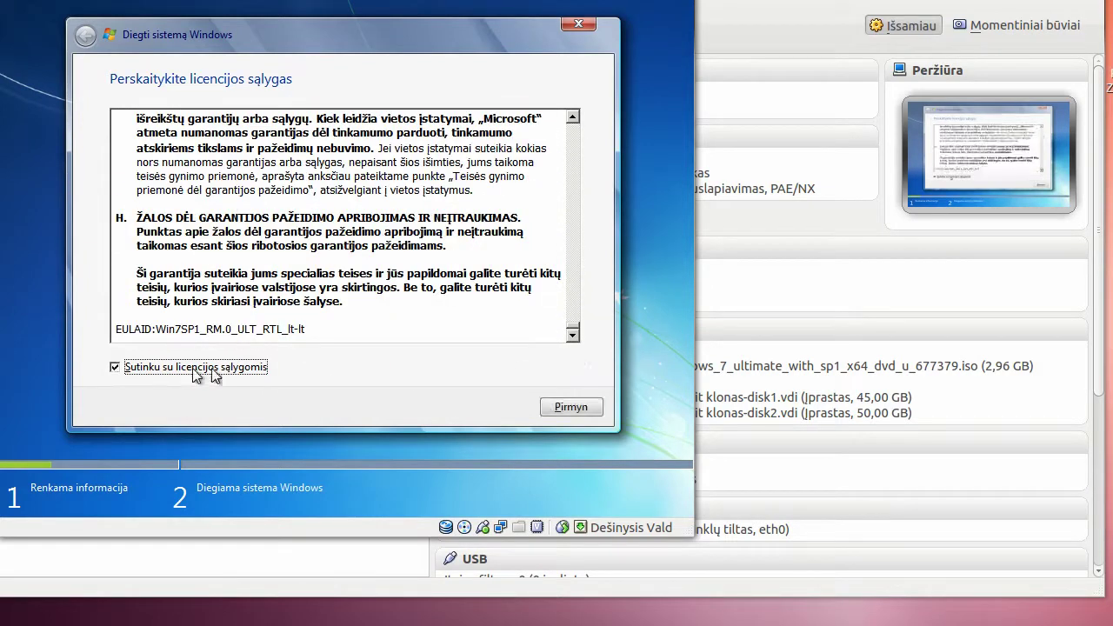
pyautogui.click(578, 411)
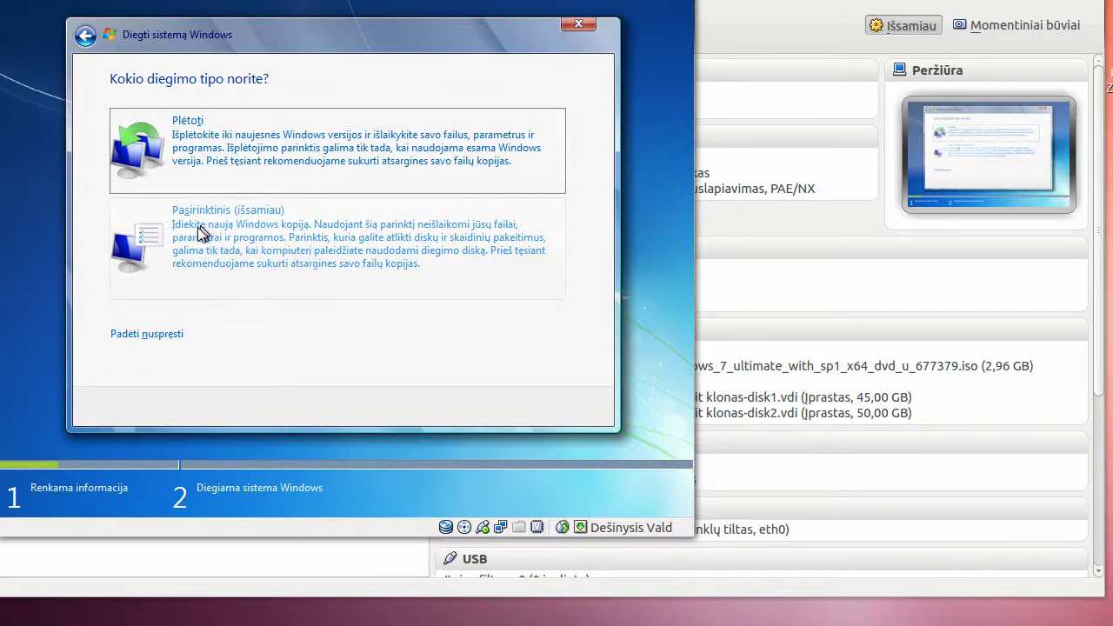
pyautogui.click(251, 237)
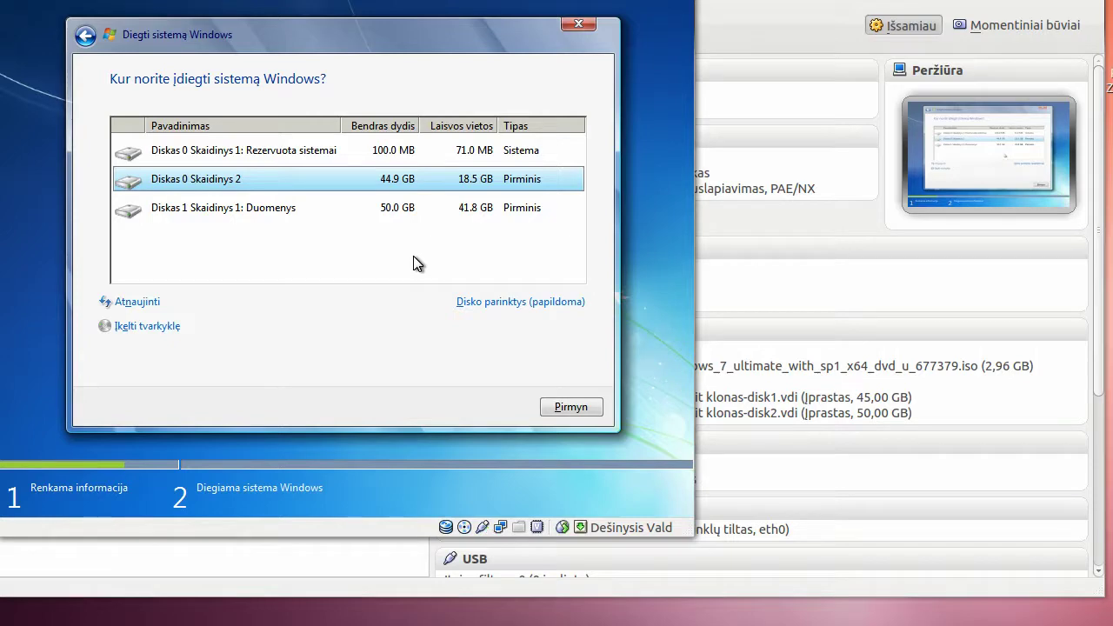
# Step: Enlarge the virtual machine window and format the partition Diskas 0 Skaidinys 2 using the advanced disk options
pyautogui.moveTo(693, 534); pyautogui.dragTo(1109, 615)
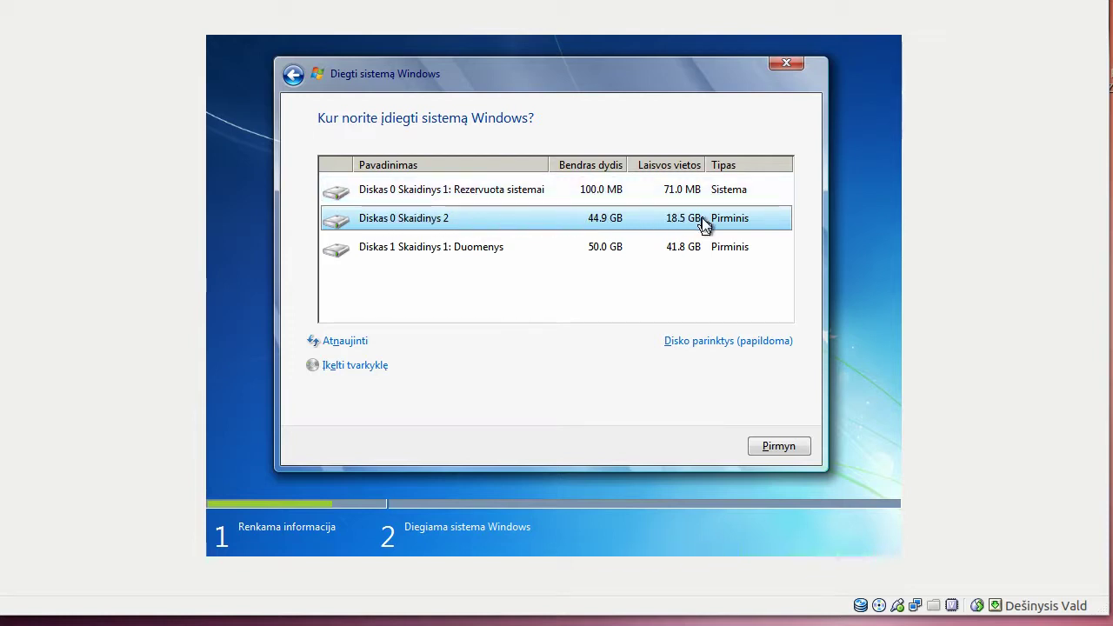
pyautogui.click(474, 251)
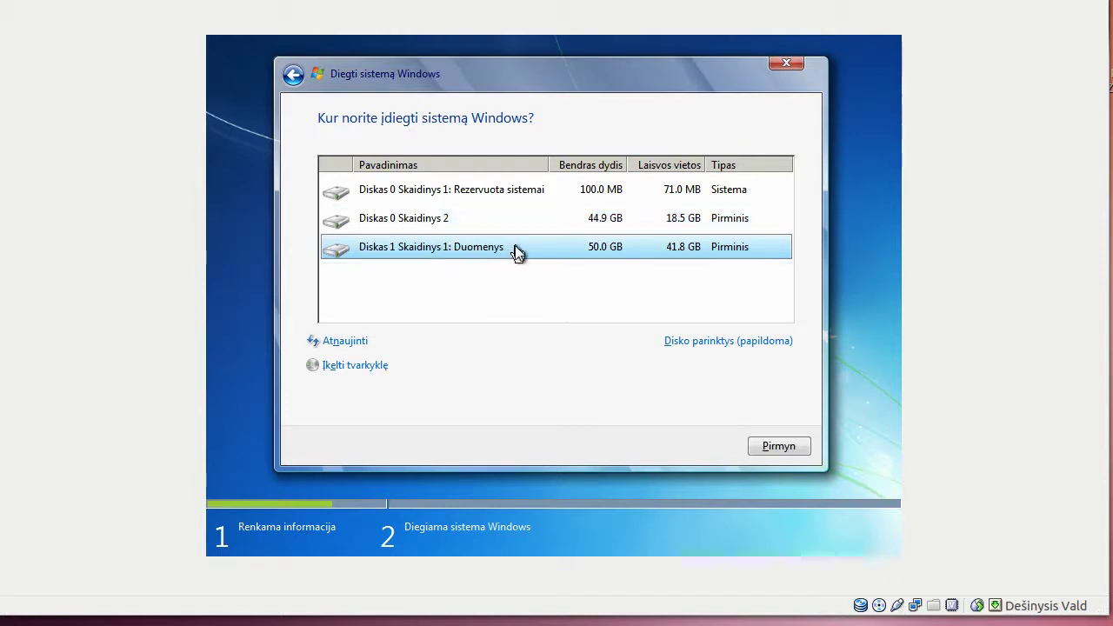
pyautogui.click(416, 222)
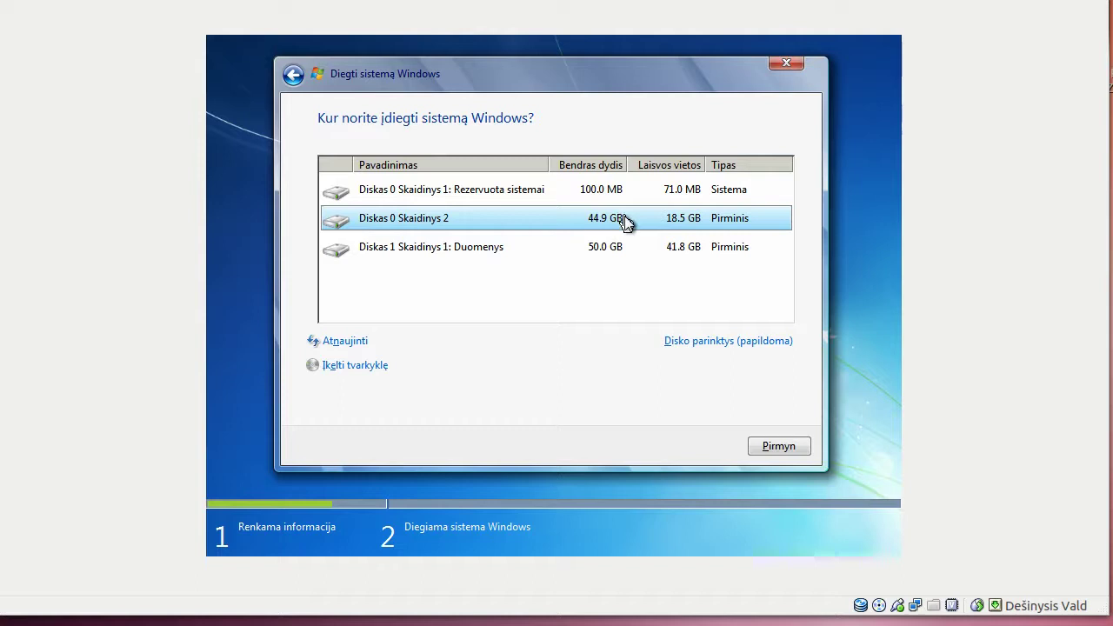
pyautogui.click(710, 343)
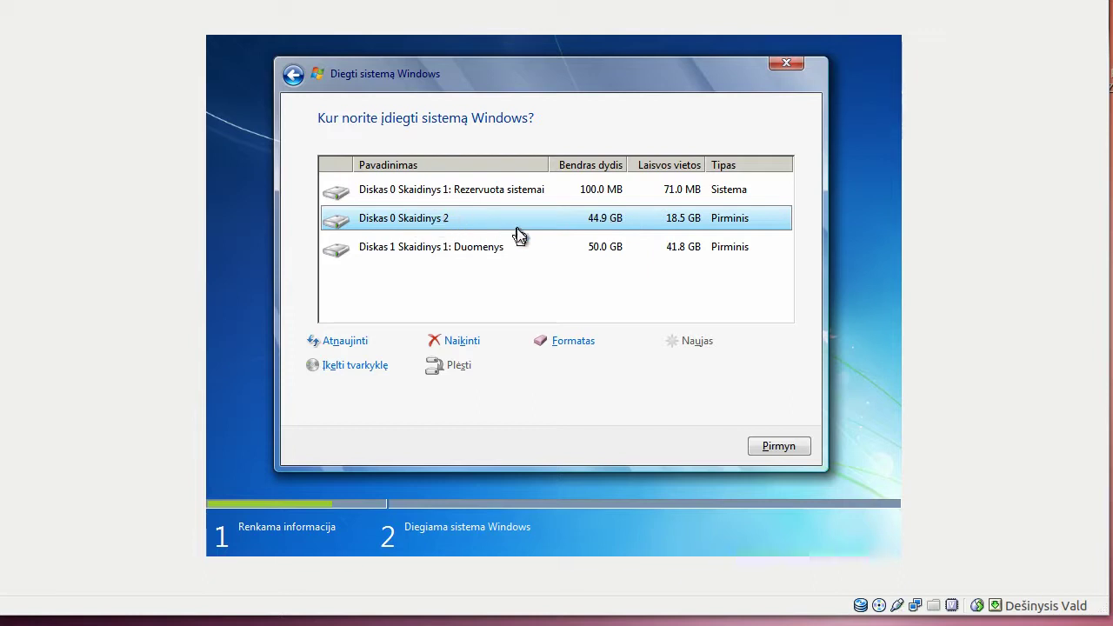
pyautogui.click(574, 346)
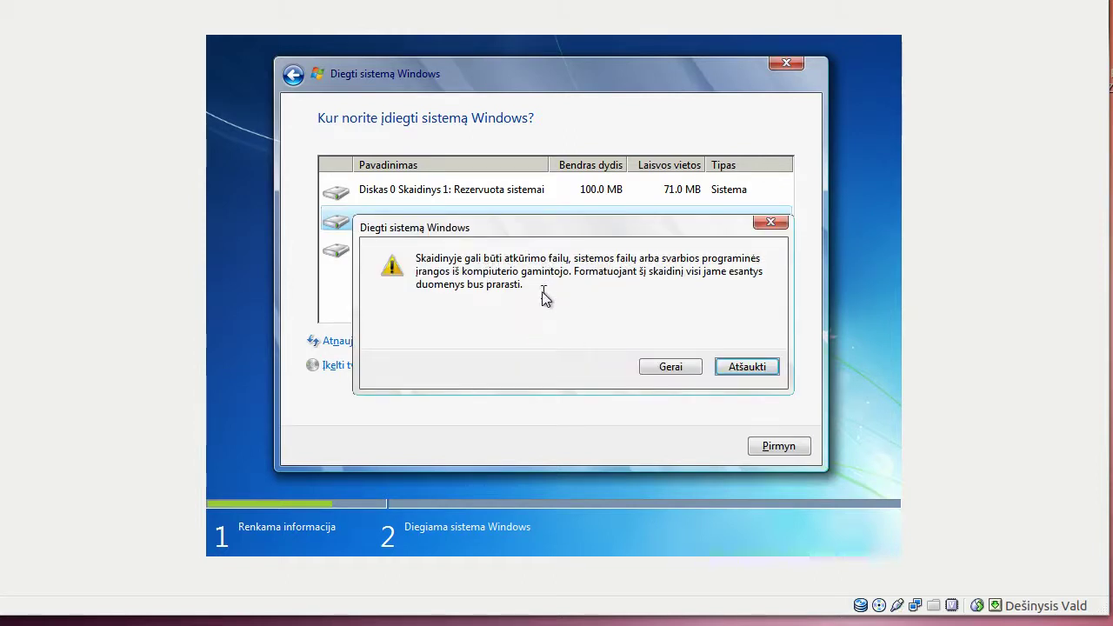
pyautogui.click(671, 366)
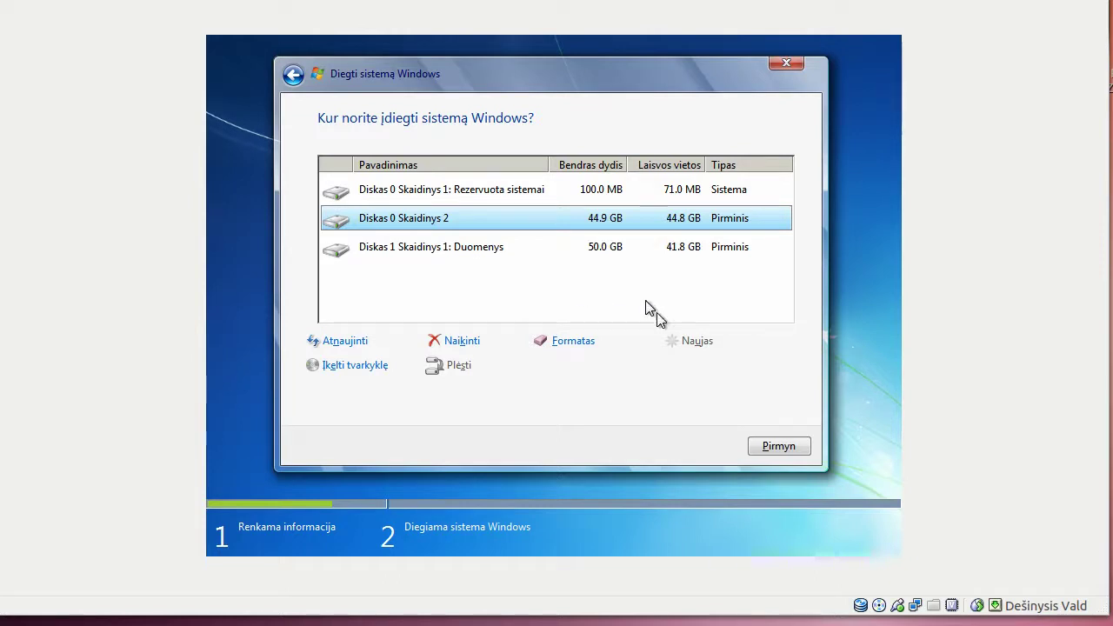
# Step: Install Windows on the formatted Diskas 0 Skaidinys 2 partition and restart the computer to continue the setup
pyautogui.click(777, 448)
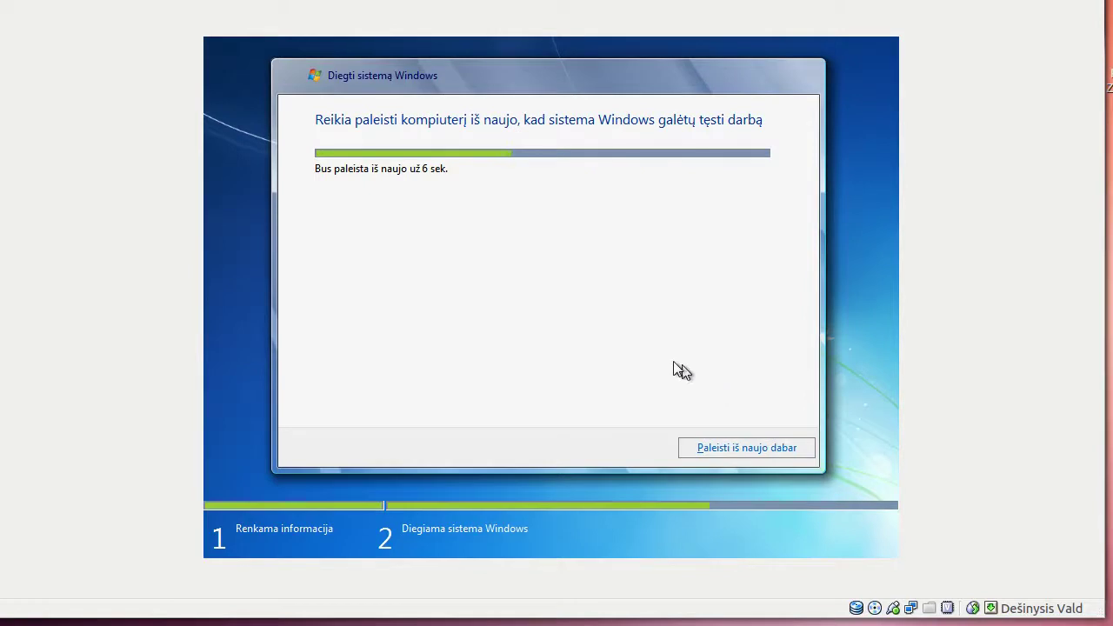
pyautogui.click(738, 452)
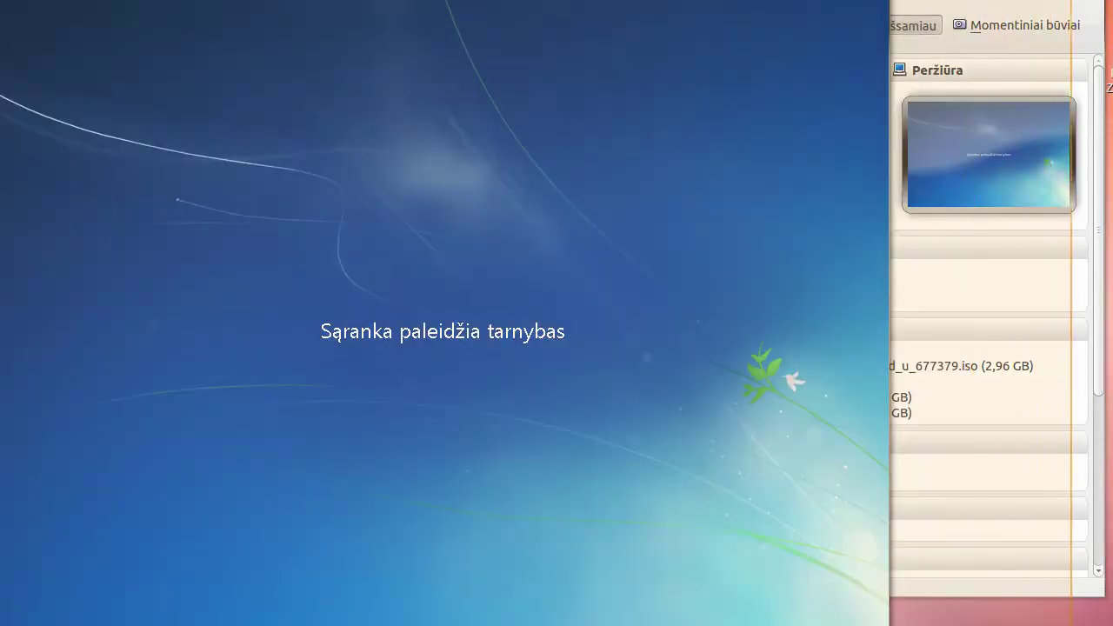
pyautogui.moveTo(1014, 551); pyautogui.dragTo(1016, 553)
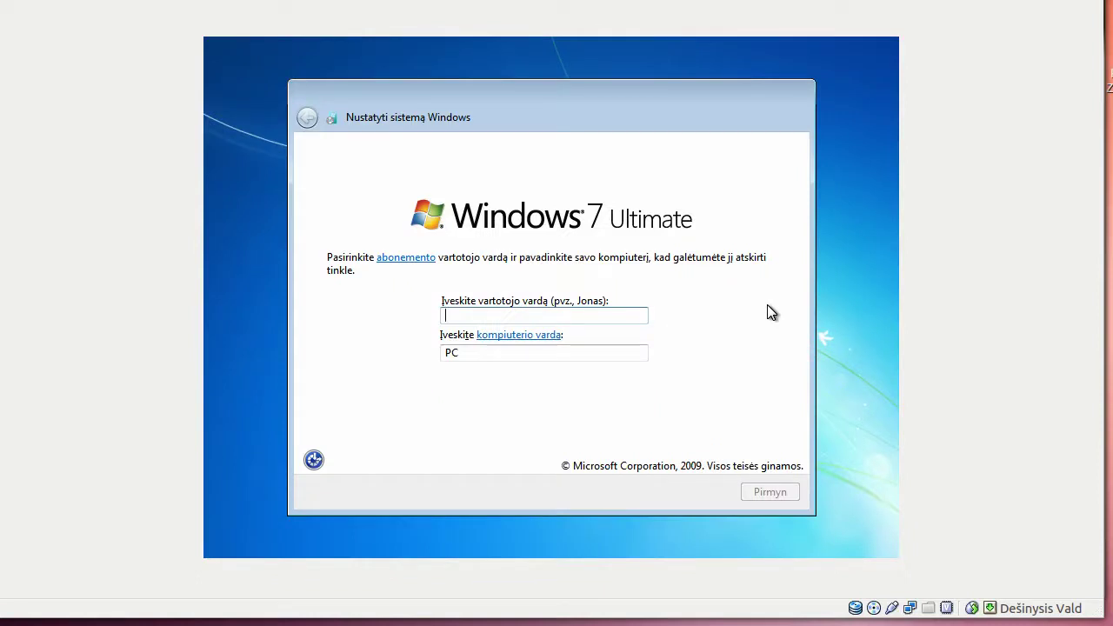
# Step: Enter the account's user name, set the computer name to PC and continue the setup
pyautogui.write('Jonas')
pyautogui.press('Tab')
pyautogui.press('Tab')
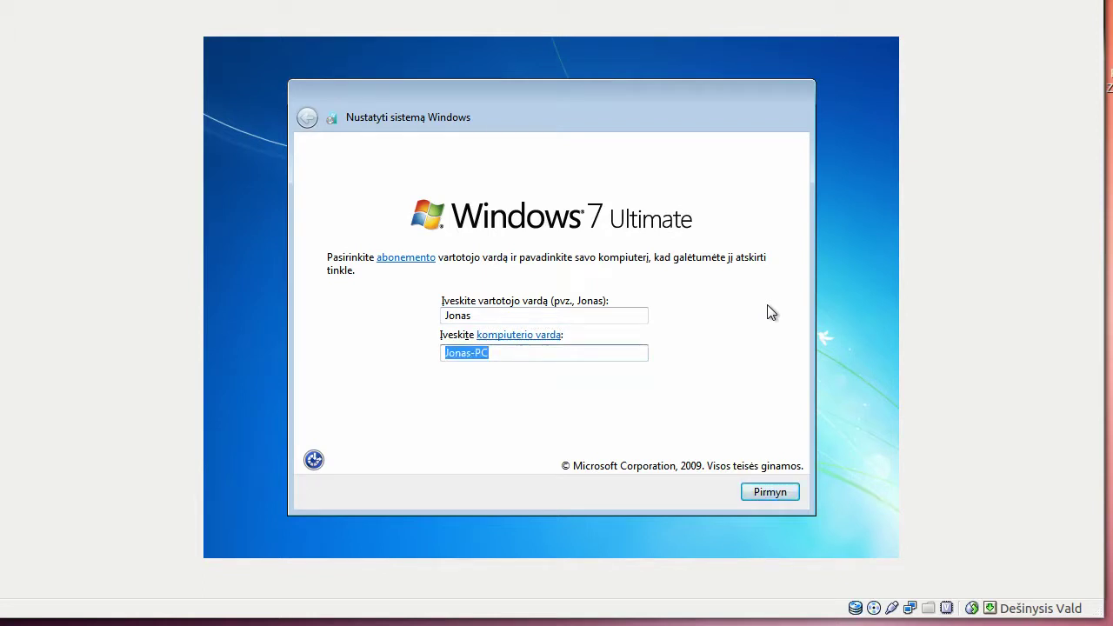
pyautogui.write('PC')
pyautogui.click(773, 491)
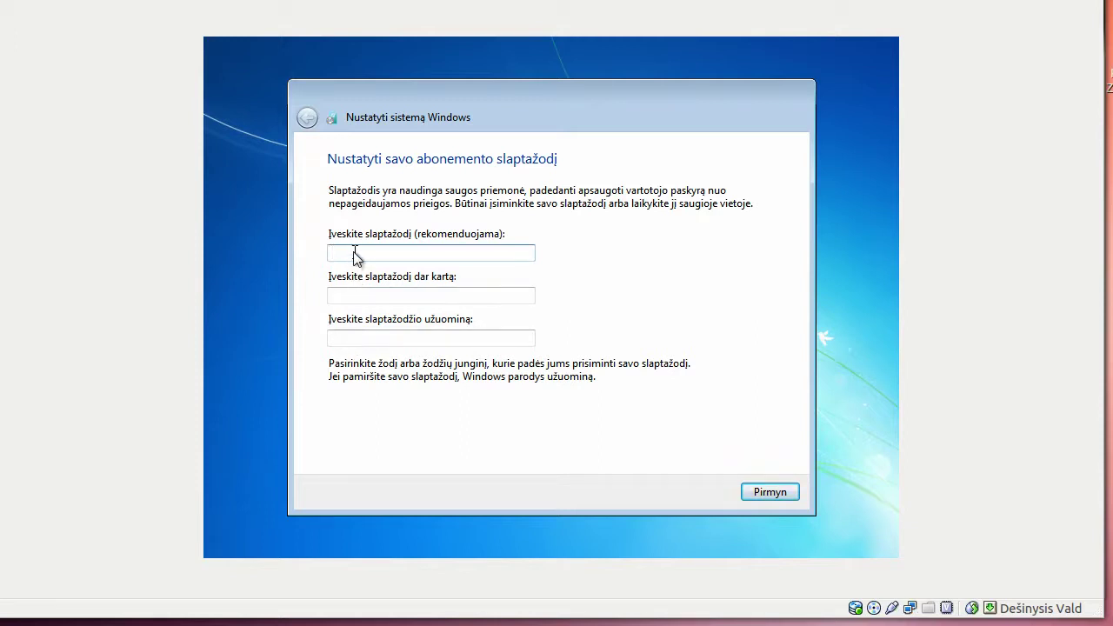
# Step: Leave the account password and hint blank, and skip the product key with automatic activation turned off
pyautogui.click(352, 297)
pyautogui.click(352, 339)
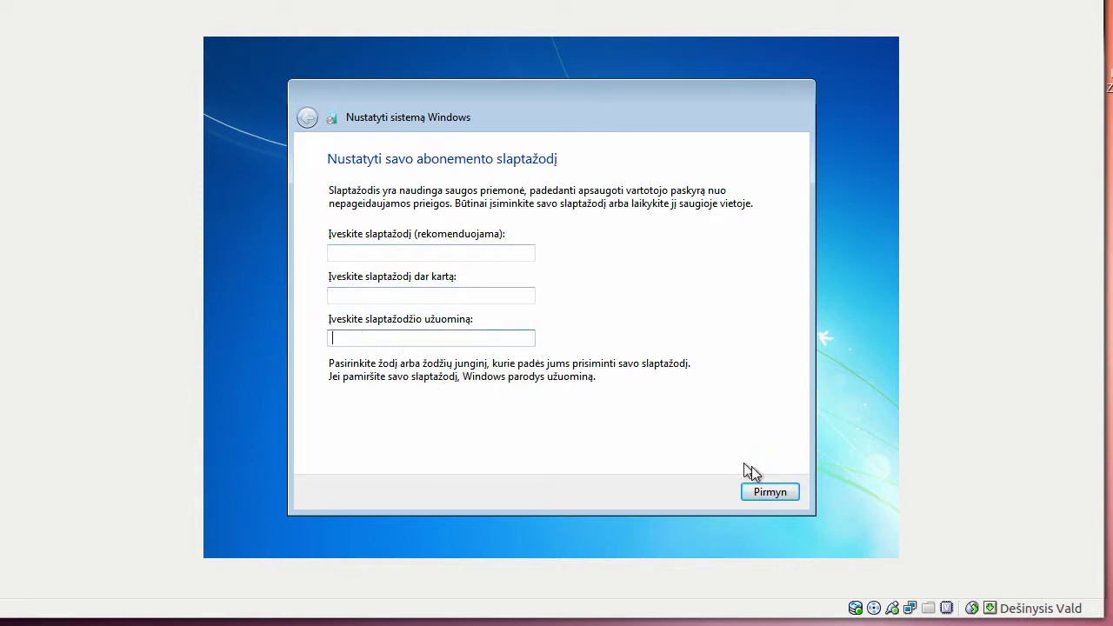
pyautogui.click(770, 492)
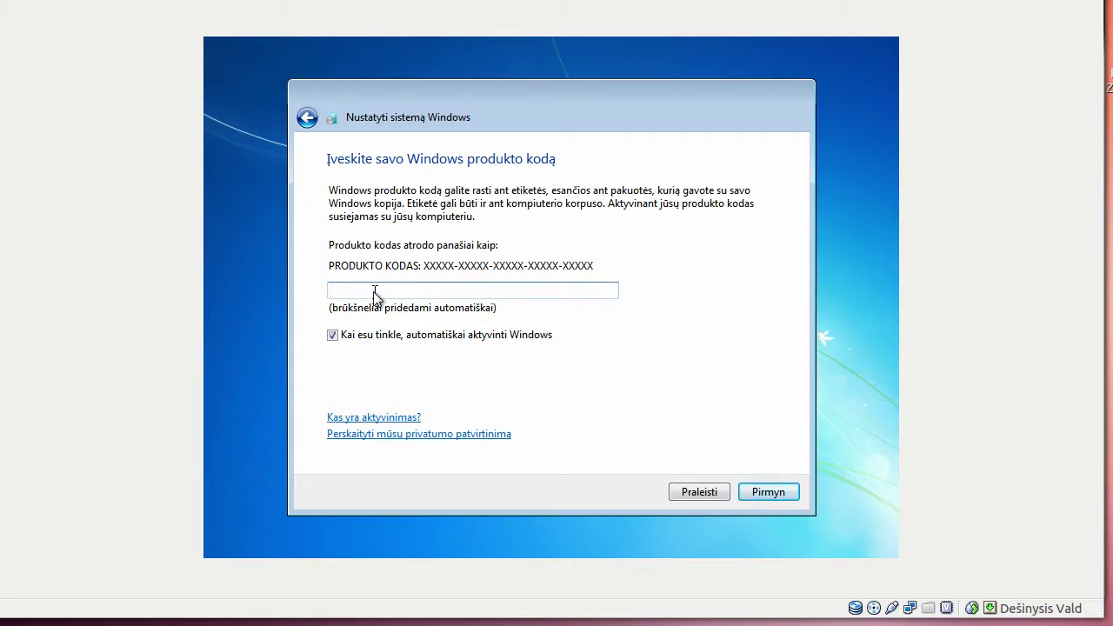
pyautogui.click(332, 336)
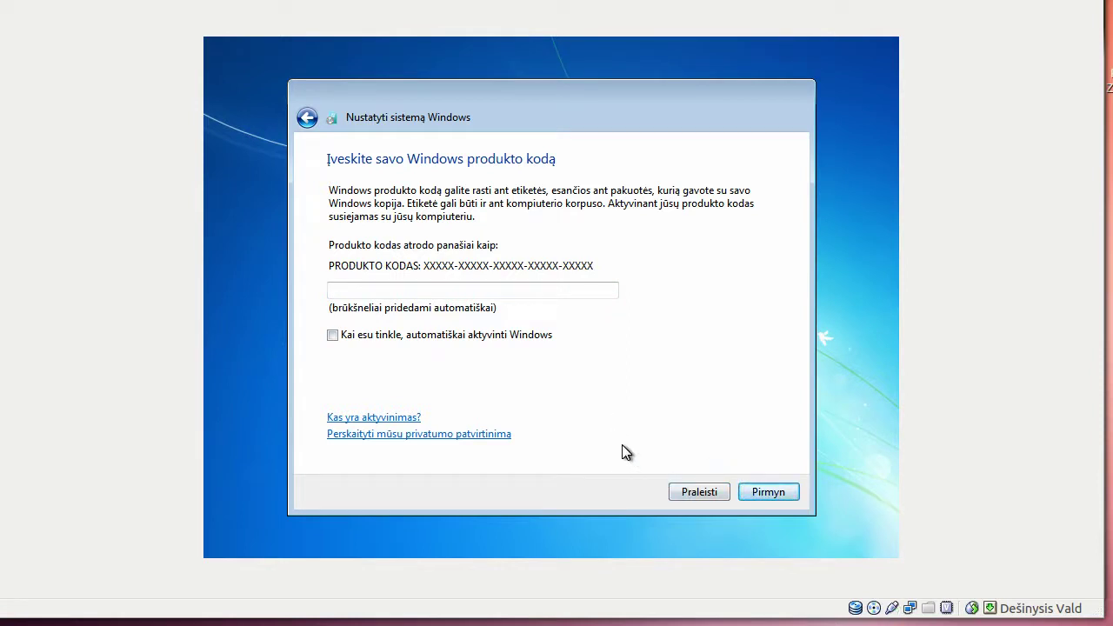
pyautogui.click(690, 491)
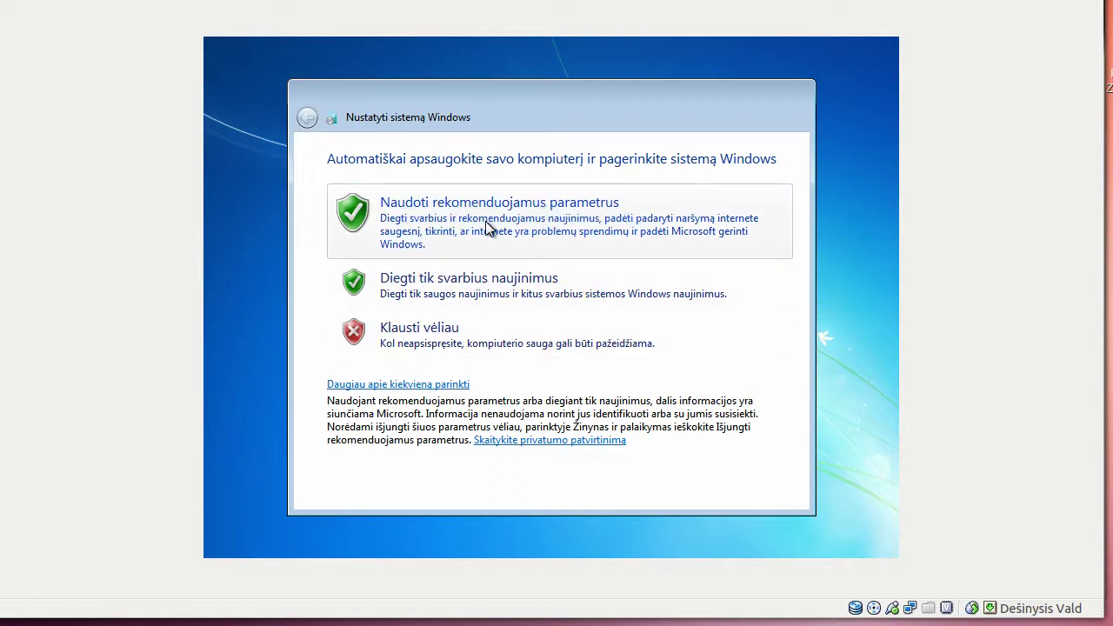
# Step: Finish the Windows setup with the recommended update settings, the UTC+02:00 Vilnius time zone and the public network location
pyautogui.click(554, 226)
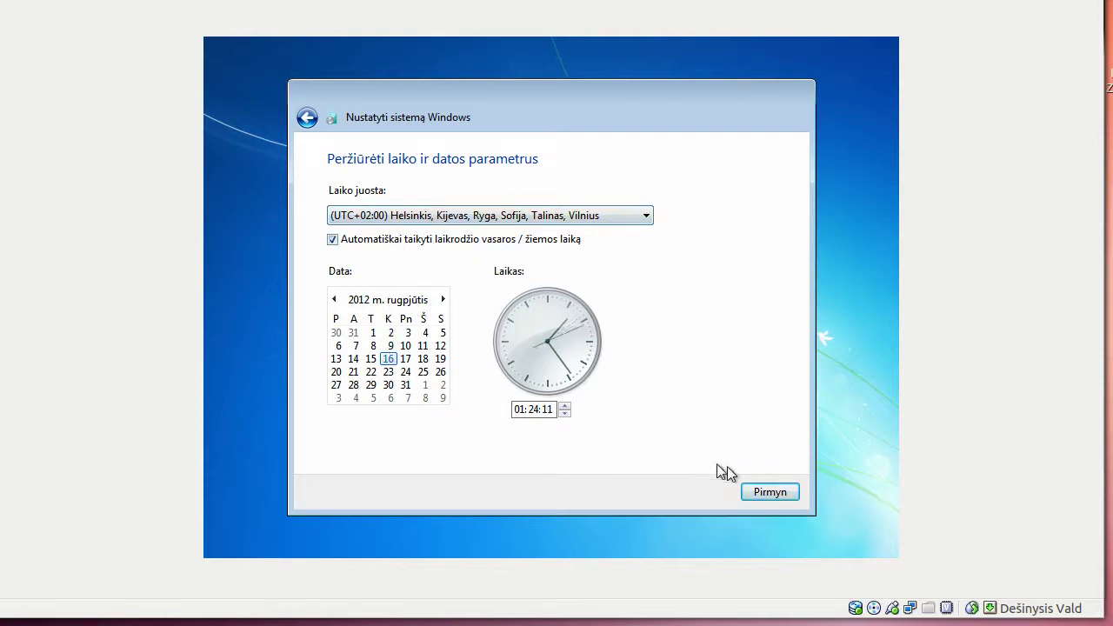
pyautogui.click(772, 492)
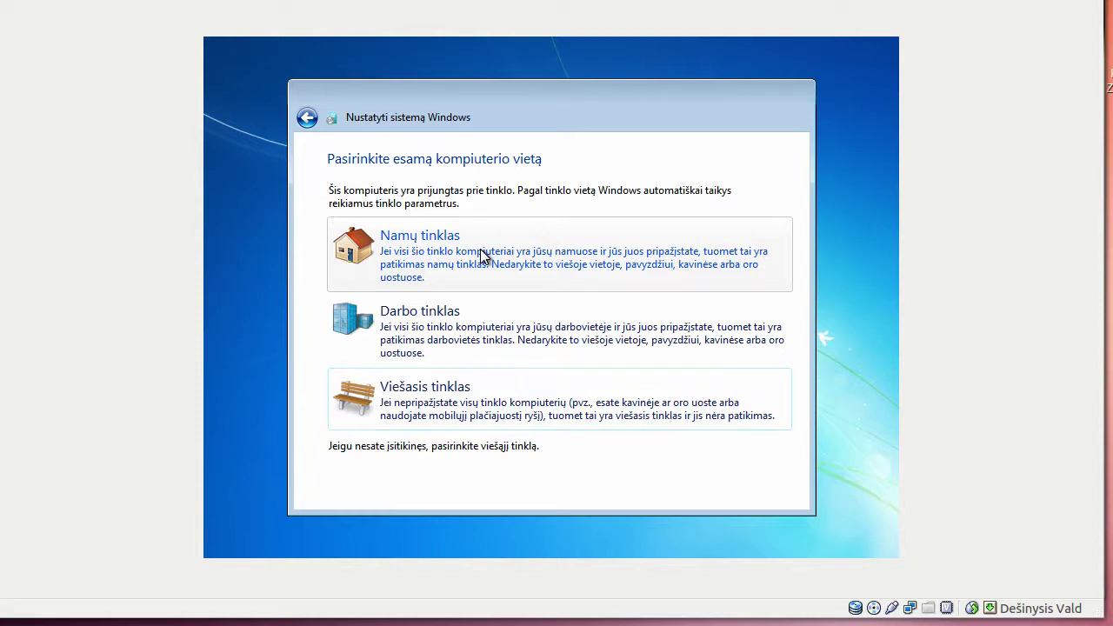
pyautogui.click(458, 406)
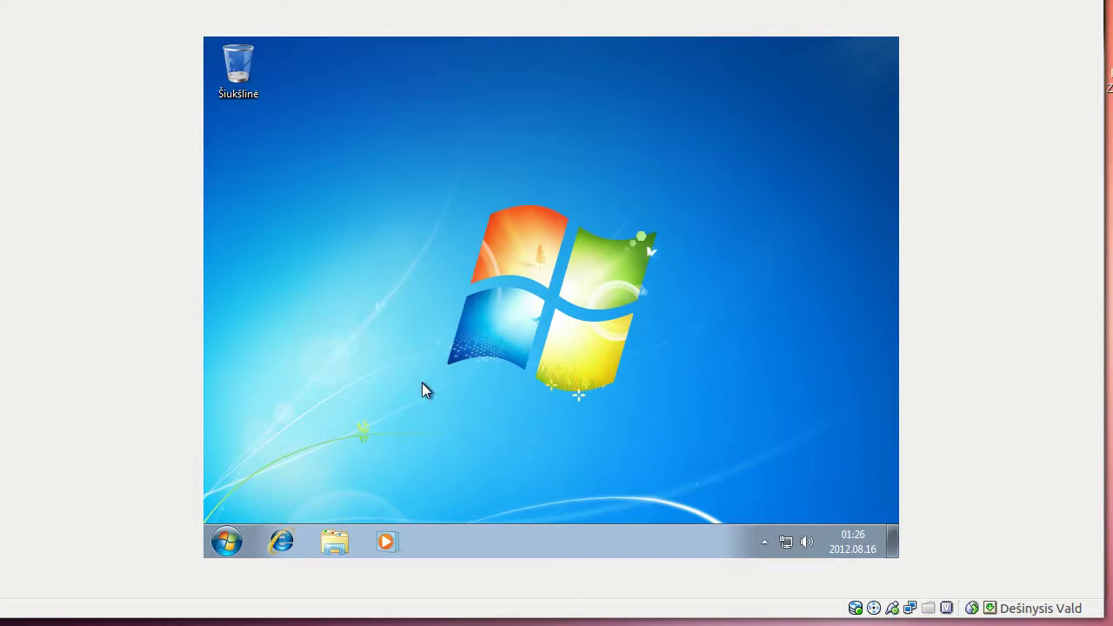
pyautogui.click(228, 541)
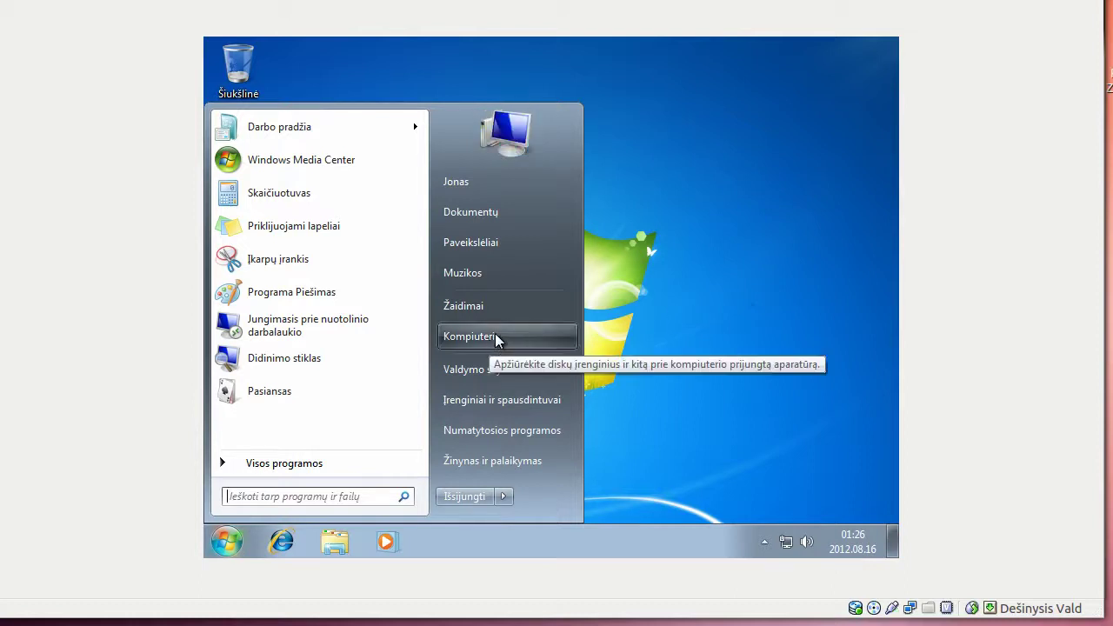
pyautogui.click(682, 320)
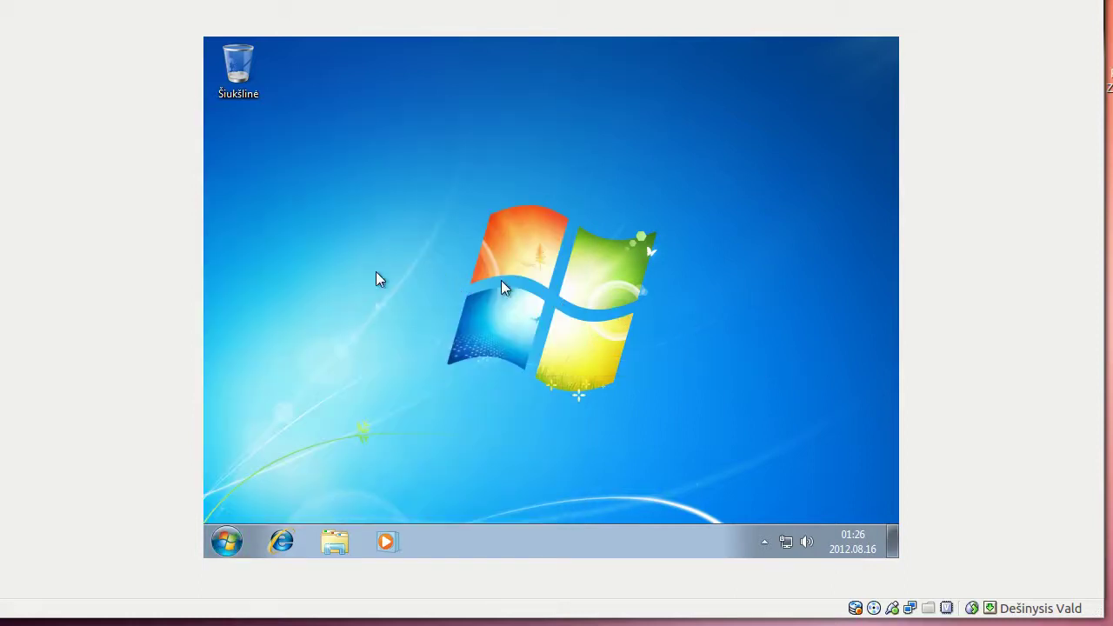
# Step: Show the Kompiuteris and Vartotojo failai icons on the desktop and close the personalization settings
pyautogui.rightClick(466, 248)
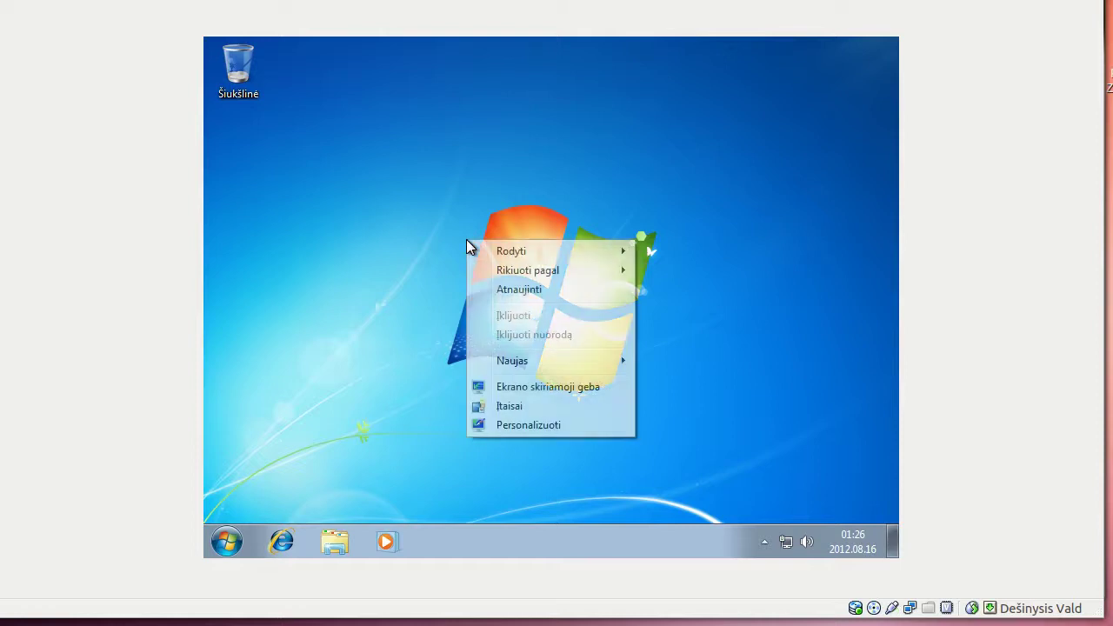
pyautogui.click(522, 426)
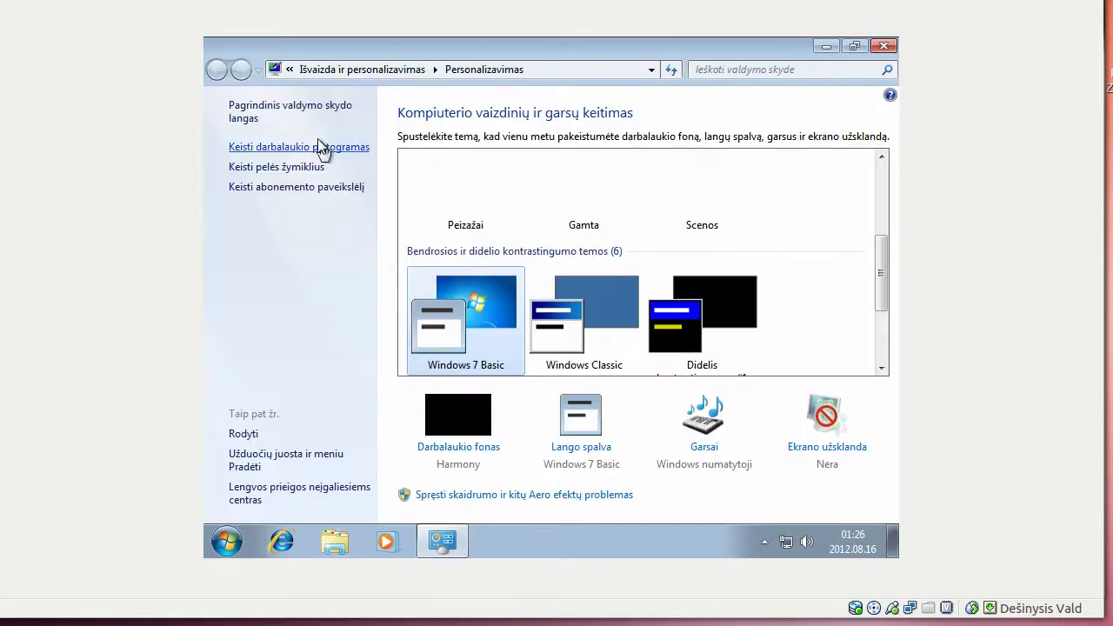
pyautogui.click(267, 144)
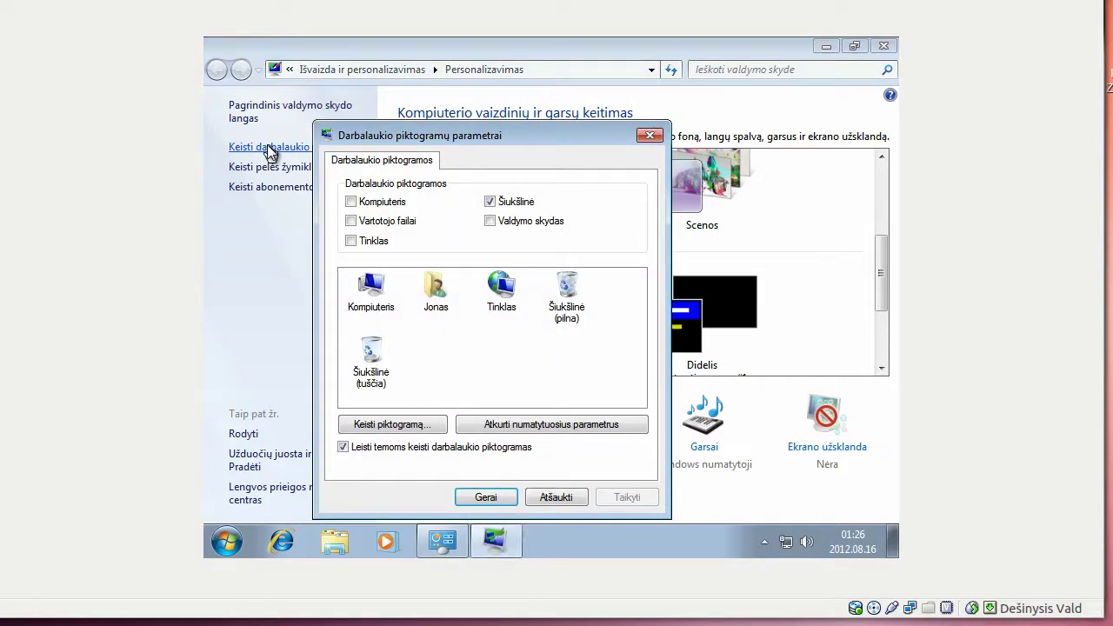
pyautogui.click(352, 203)
pyautogui.click(351, 223)
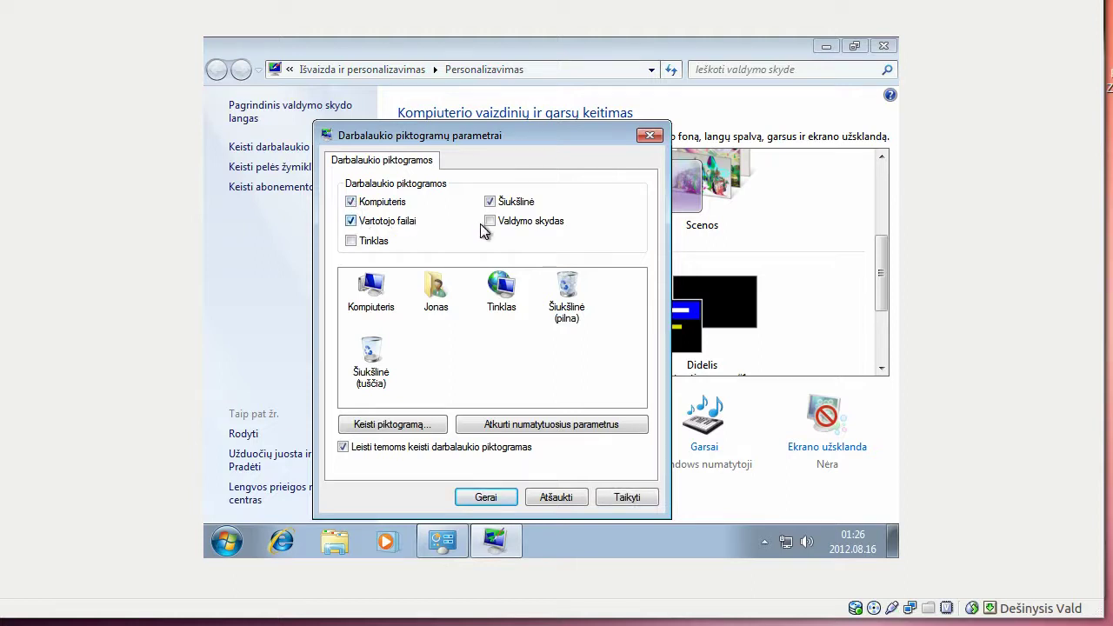
pyautogui.click(486, 498)
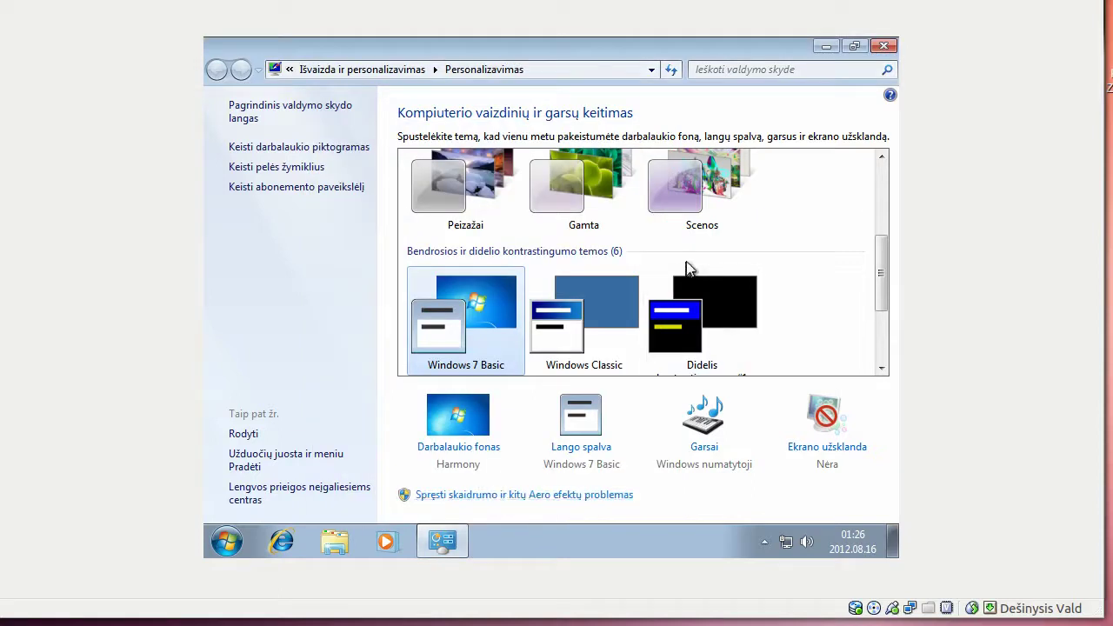
pyautogui.click(883, 46)
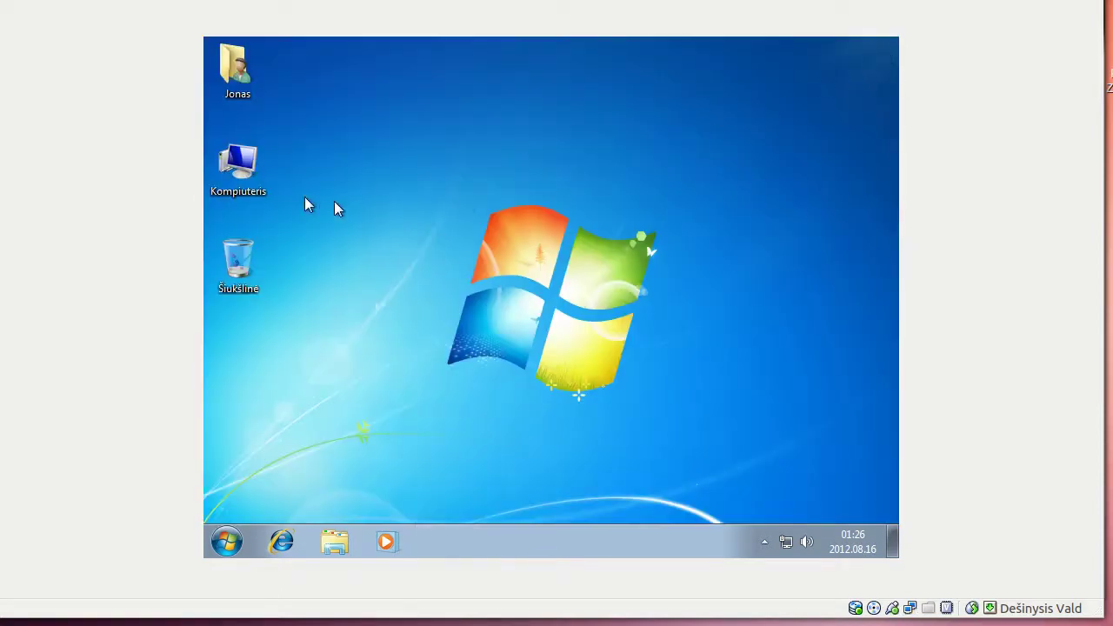
# Step: Review the installed hardware in Įrenginių tvarkytuvė of the computer management console, and close the console
pyautogui.rightClick(245, 180)
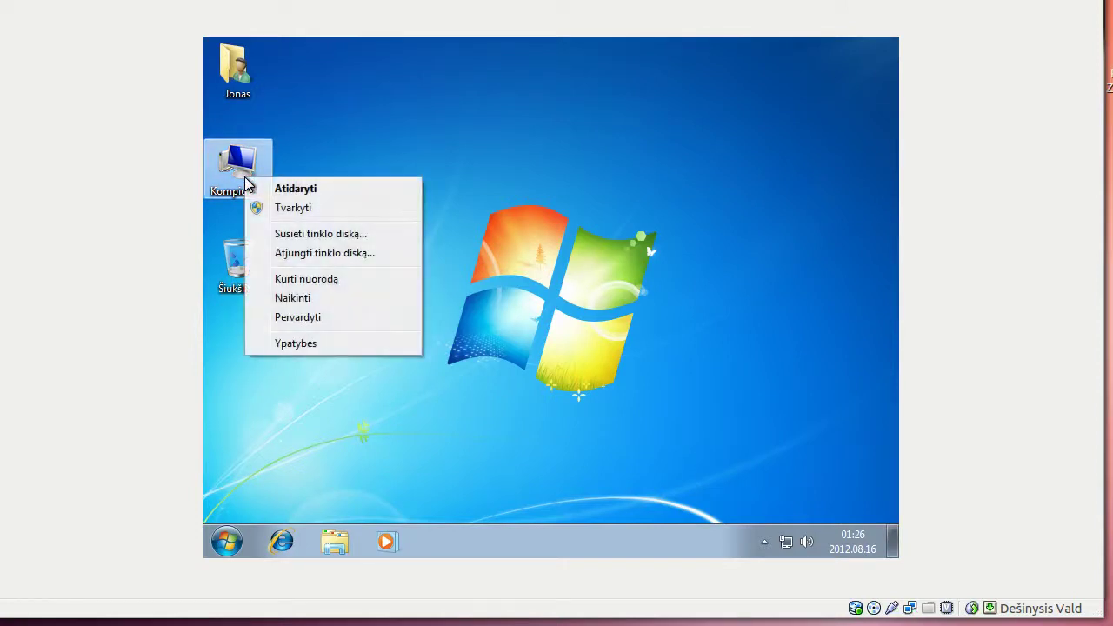
pyautogui.click(293, 210)
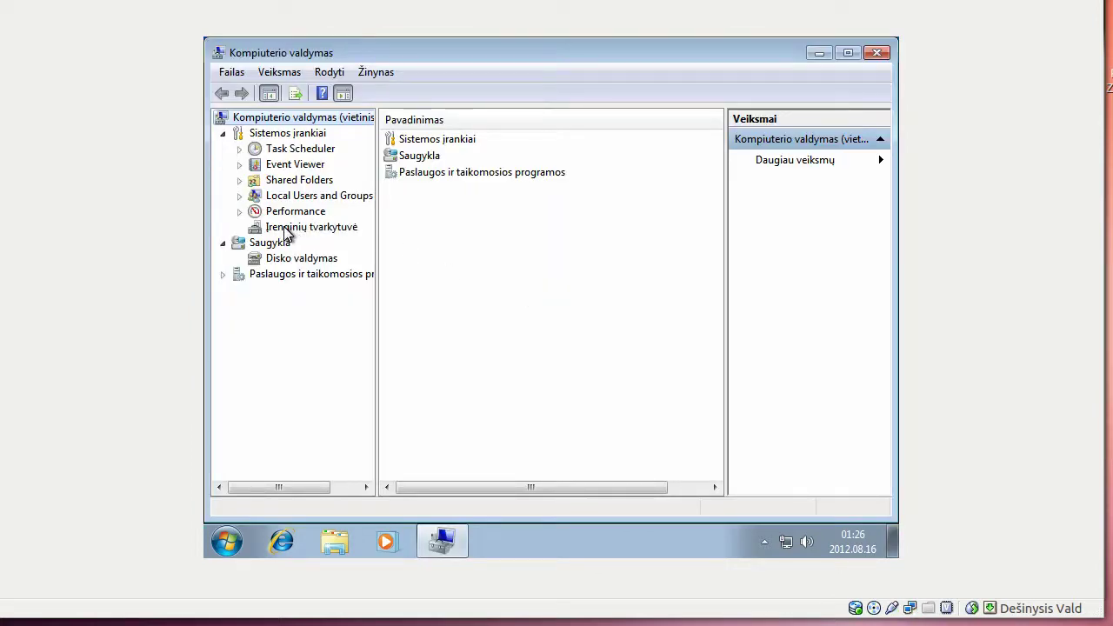
pyautogui.click(284, 228)
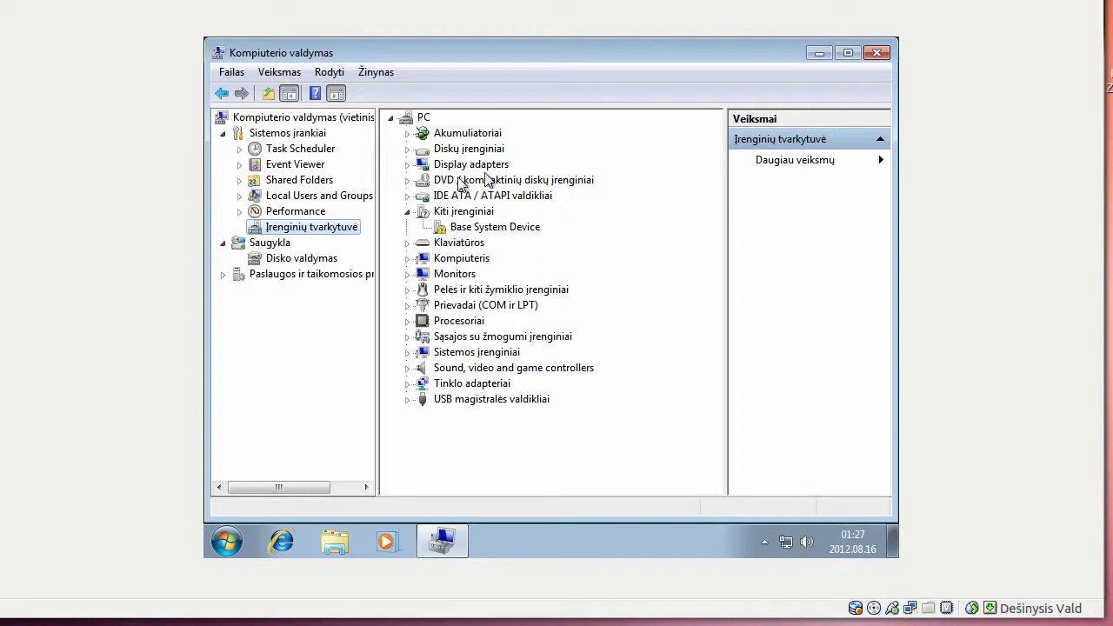
pyautogui.click(878, 55)
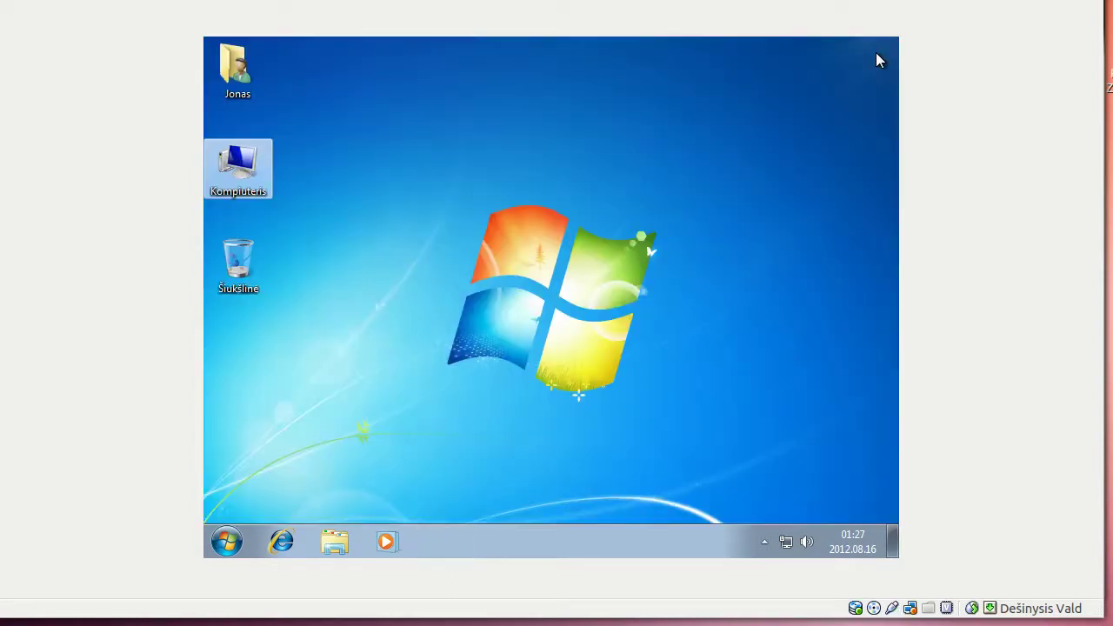
pyautogui.click(396, 243)
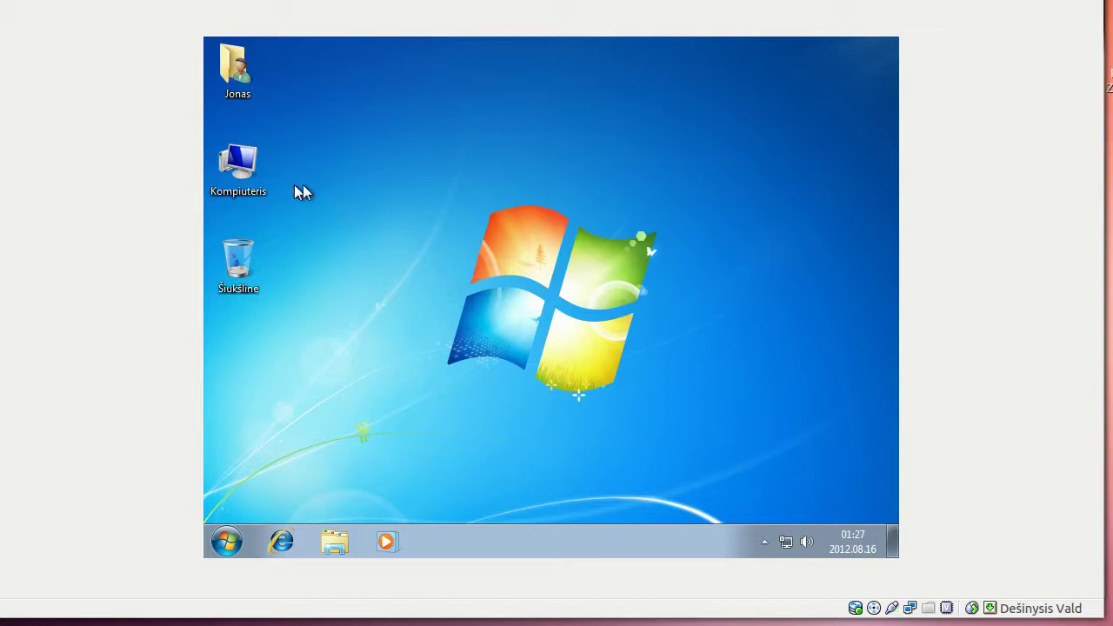
# Step: Check the Atsiuntimai and Dokumentai folders on the Duomenys (D:) drive, then close the window and dismiss the update notification
pyautogui.doubleClick(251, 180)
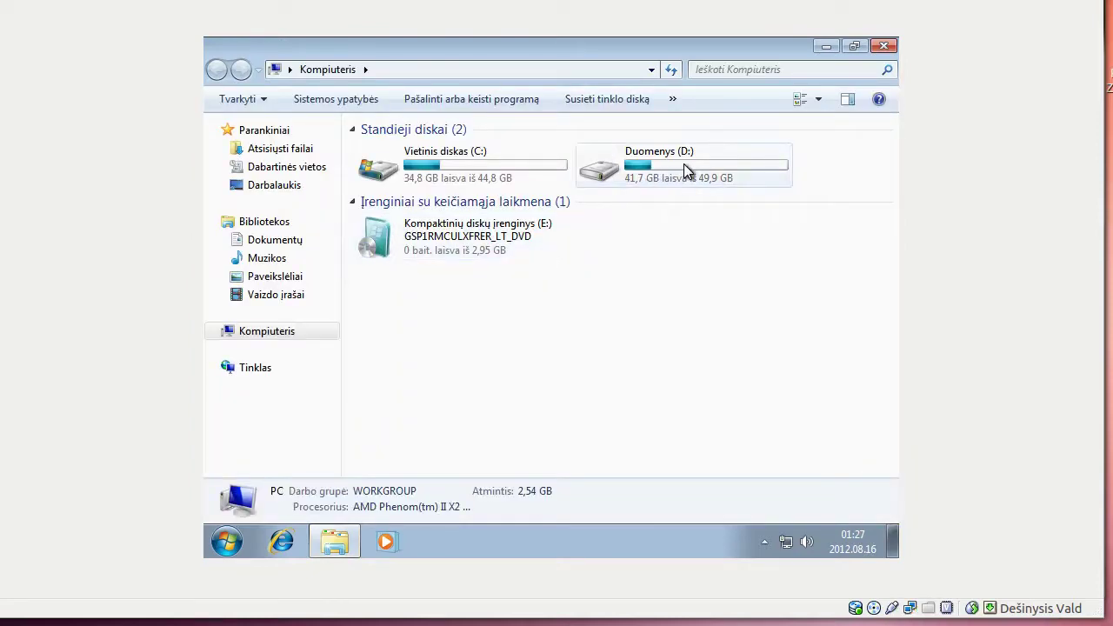
pyautogui.doubleClick(686, 170)
pyautogui.doubleClick(387, 150)
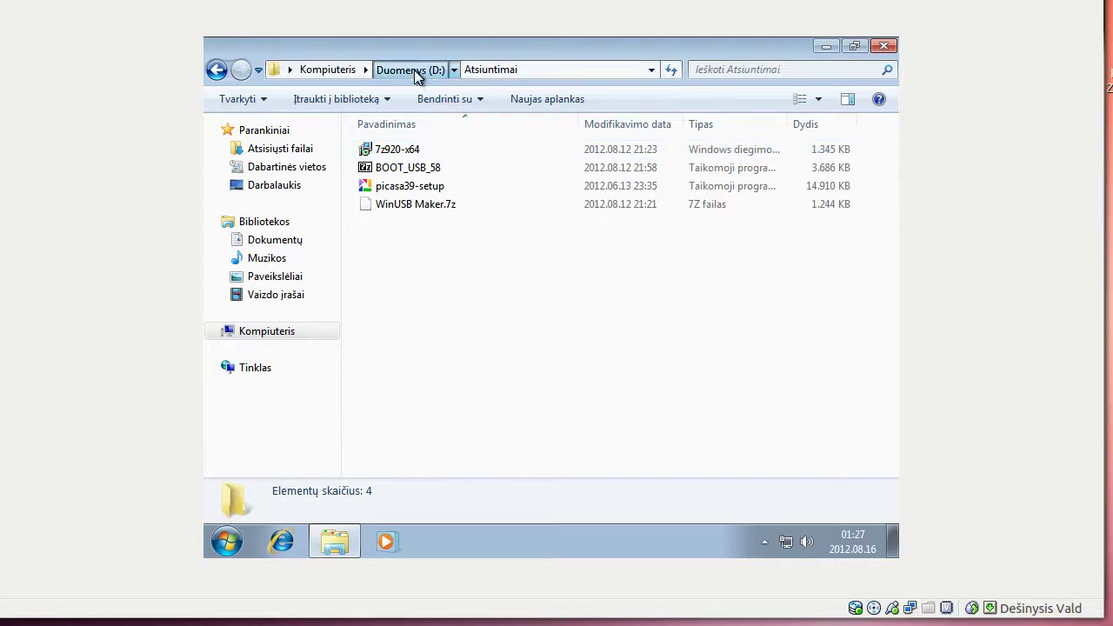
pyautogui.click(416, 76)
pyautogui.doubleClick(403, 185)
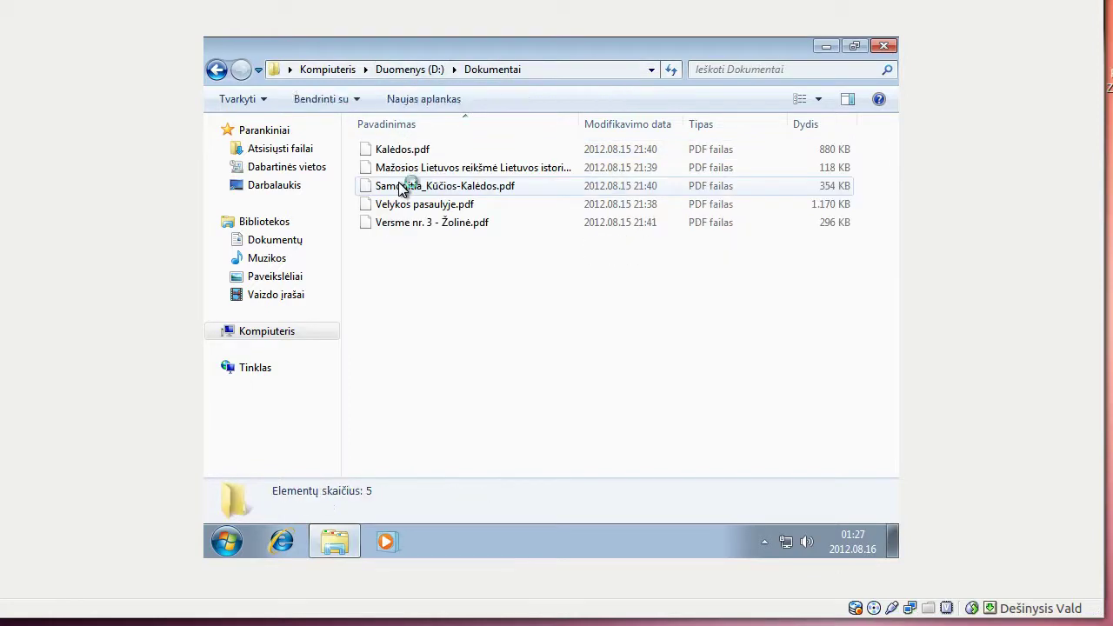
pyautogui.click(404, 74)
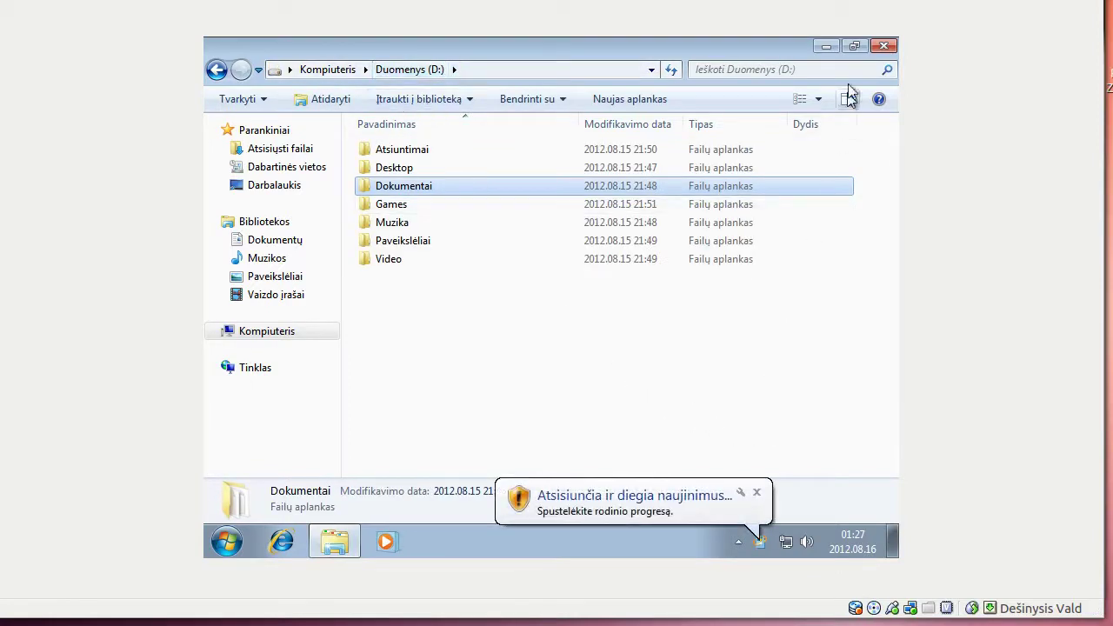
pyautogui.click(884, 45)
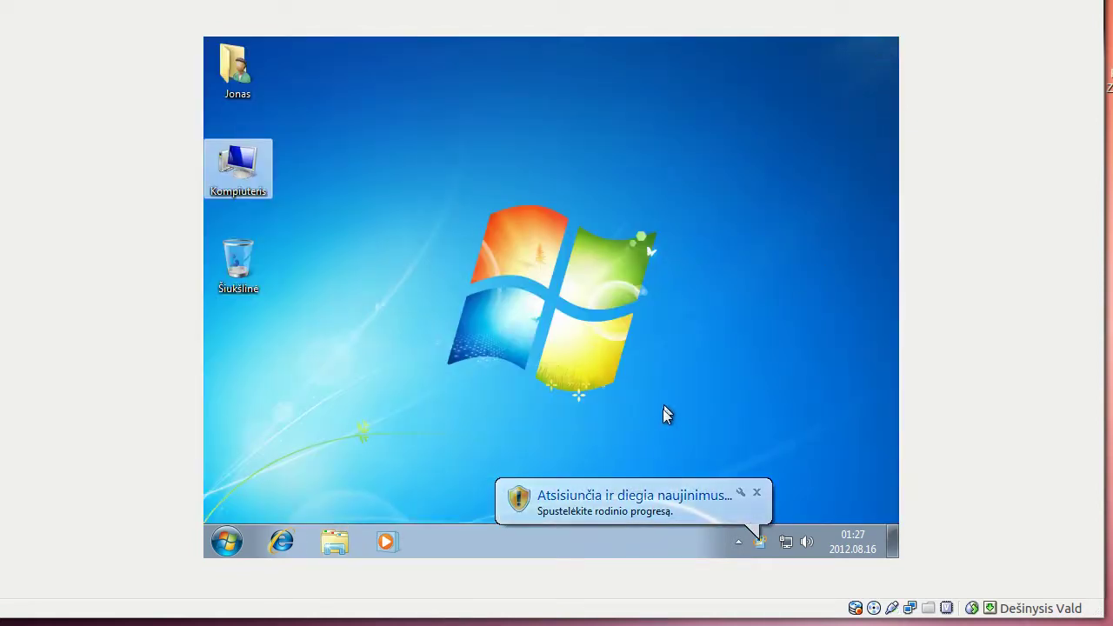
pyautogui.click(757, 493)
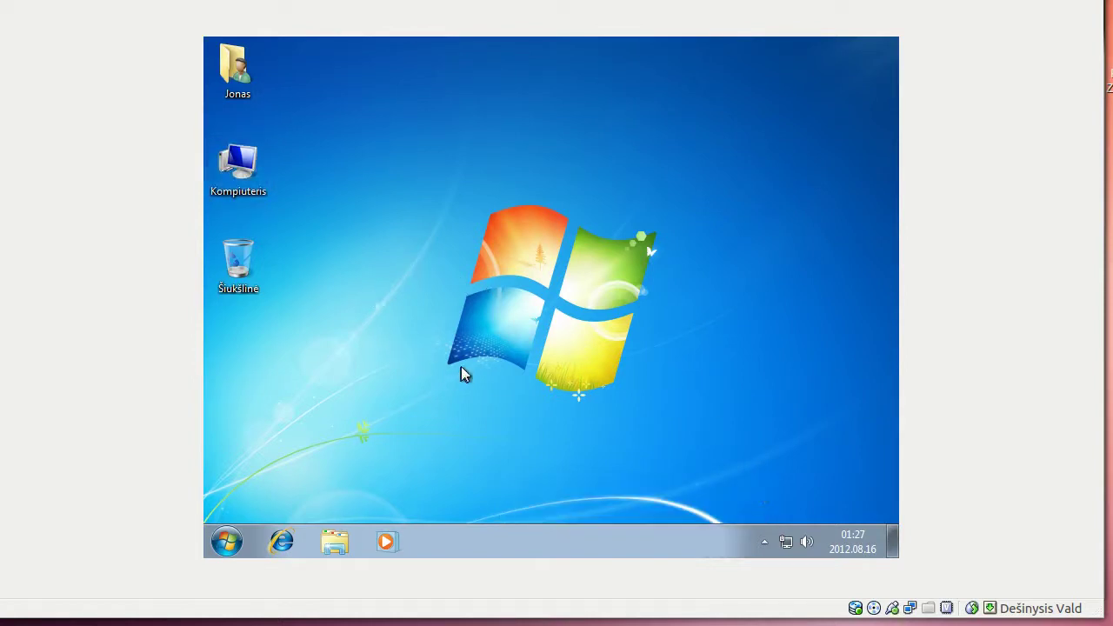